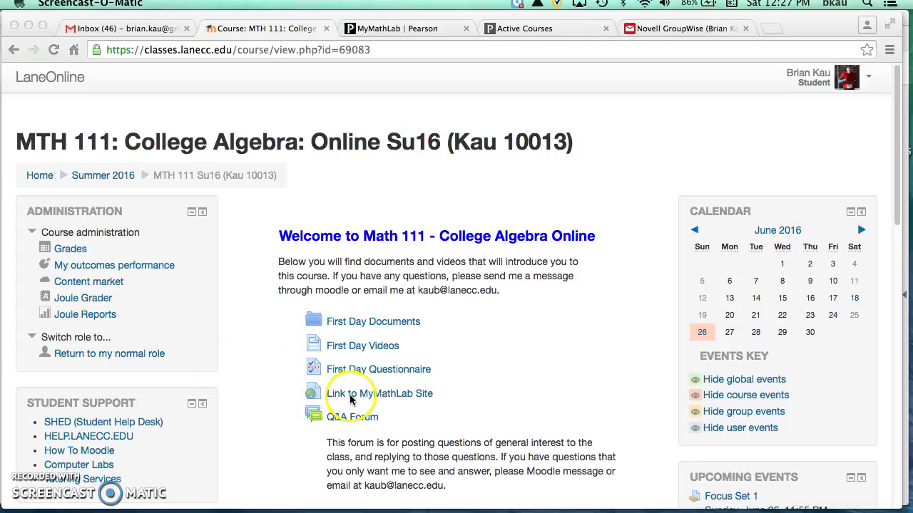
Switch from the Moodle course page to the MyMathLab sign-in page, and open the Math 111 - College Algebra course home
{"action": "left_click", "coordinate": [422, 29]}
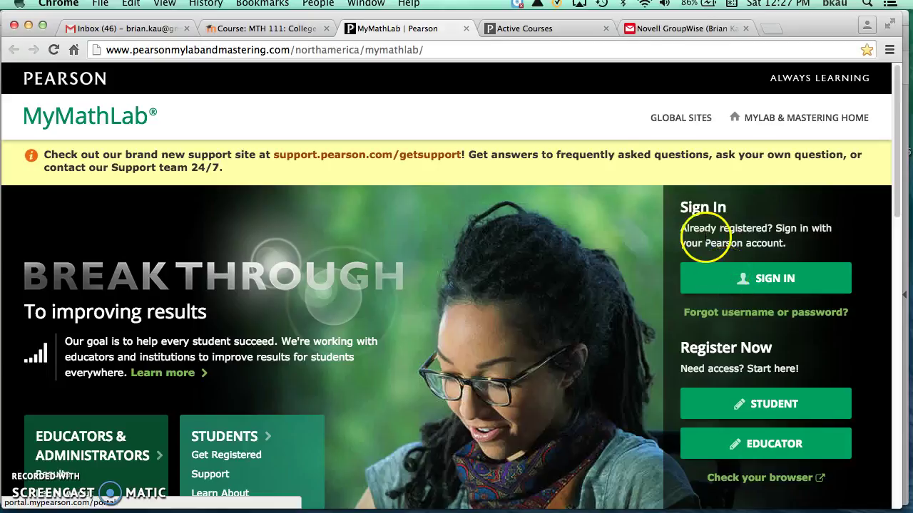
{"action": "left_click", "coordinate": [532, 31]}
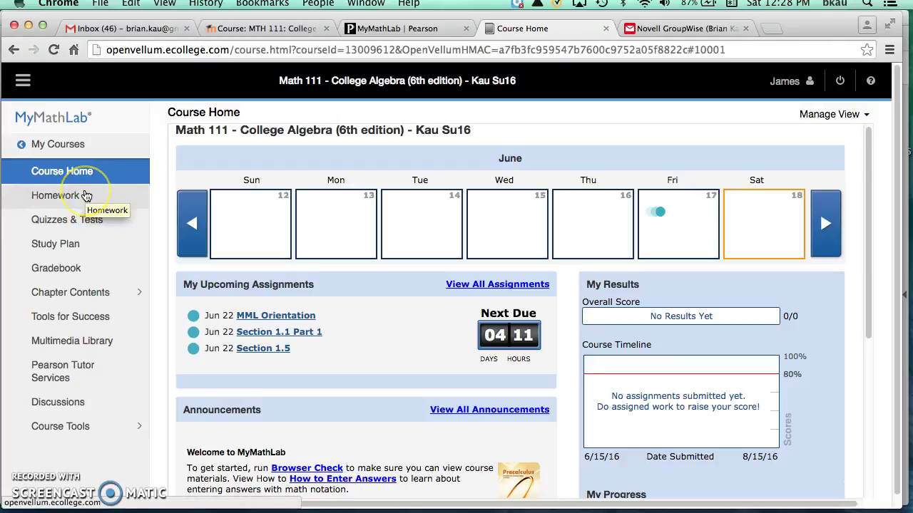
{"action": "left_click", "coordinate": [83, 275]}
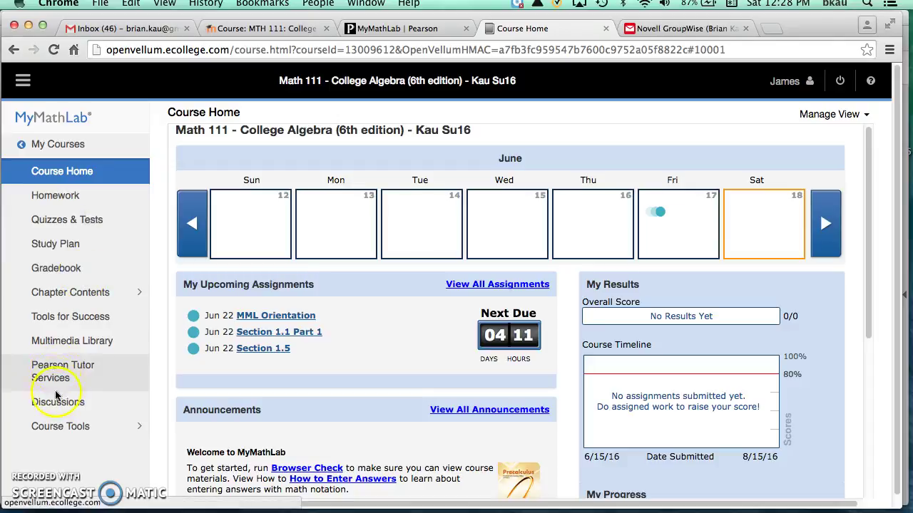
{"action": "left_click", "coordinate": [57, 426]}
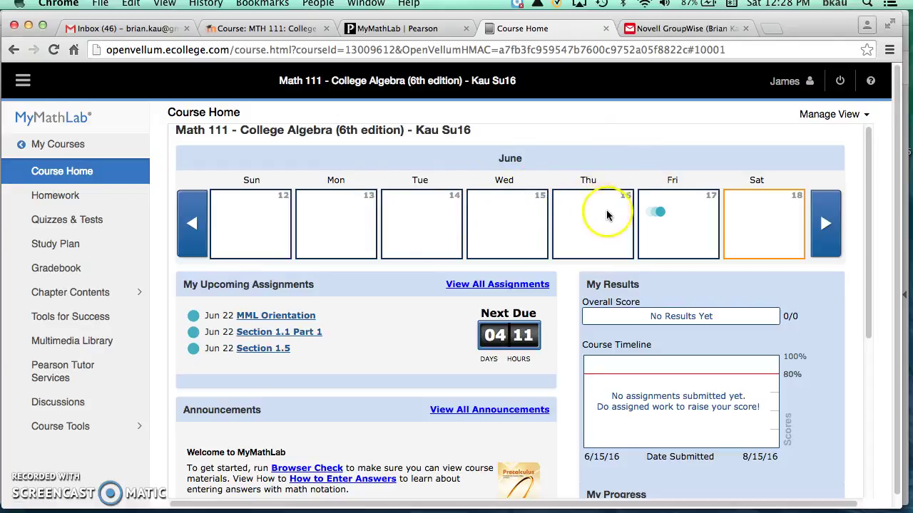
Browse the course calendar week by week and examine the assignments listed on June 22 and June 17
{"action": "left_click", "coordinate": [824, 227]}
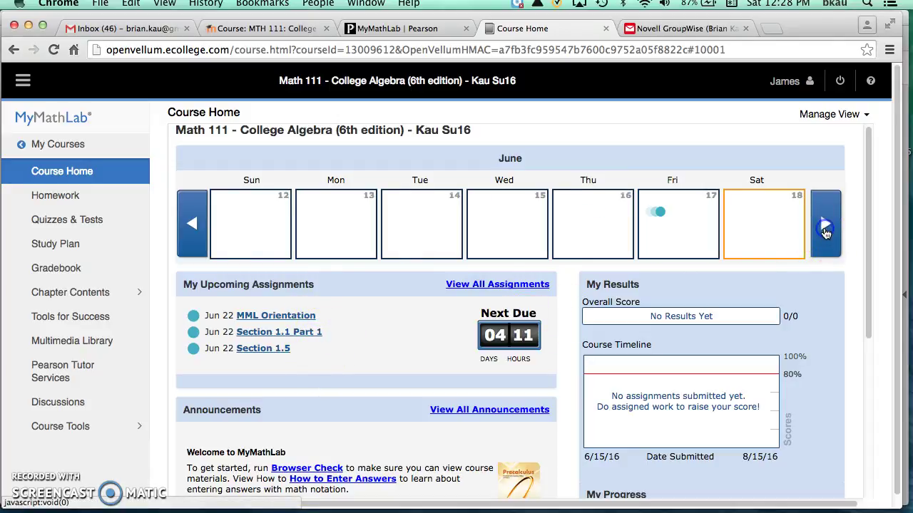
{"action": "left_click", "coordinate": [825, 227]}
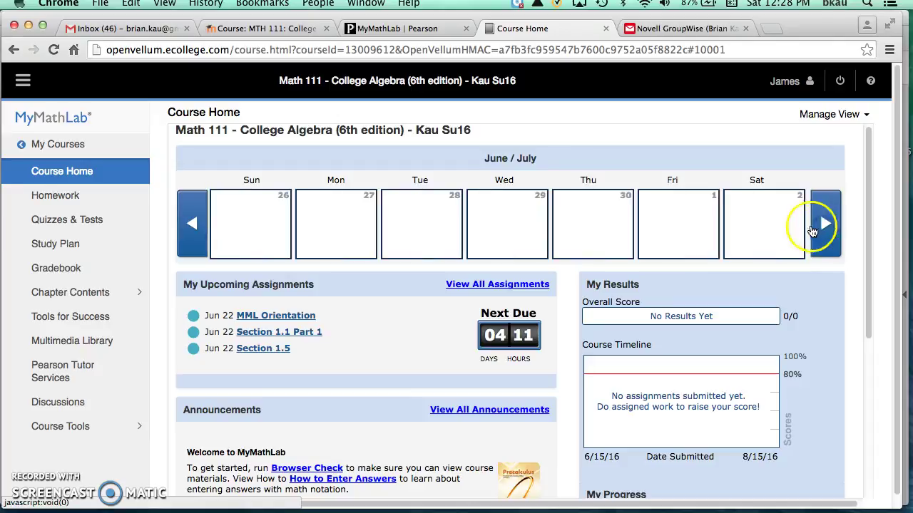
{"action": "left_click", "coordinate": [191, 223]}
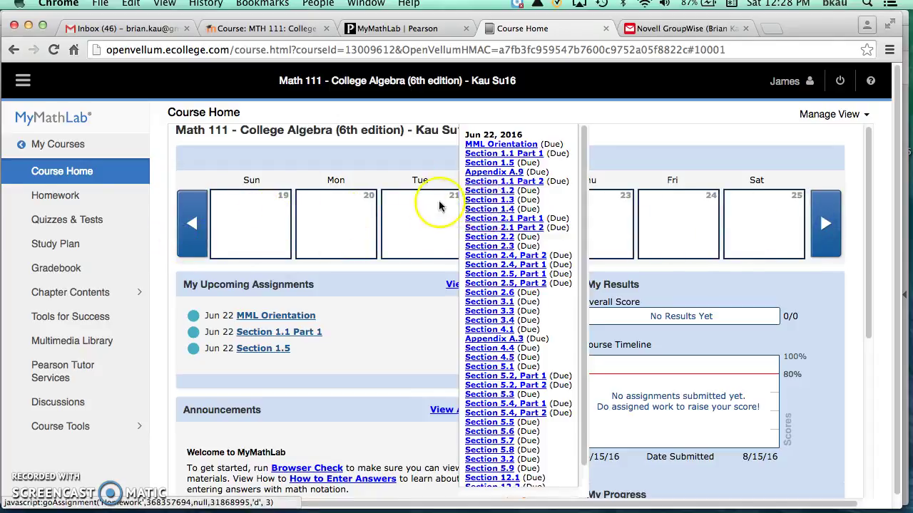
{"action": "mouse_move", "coordinate": [486, 211]}
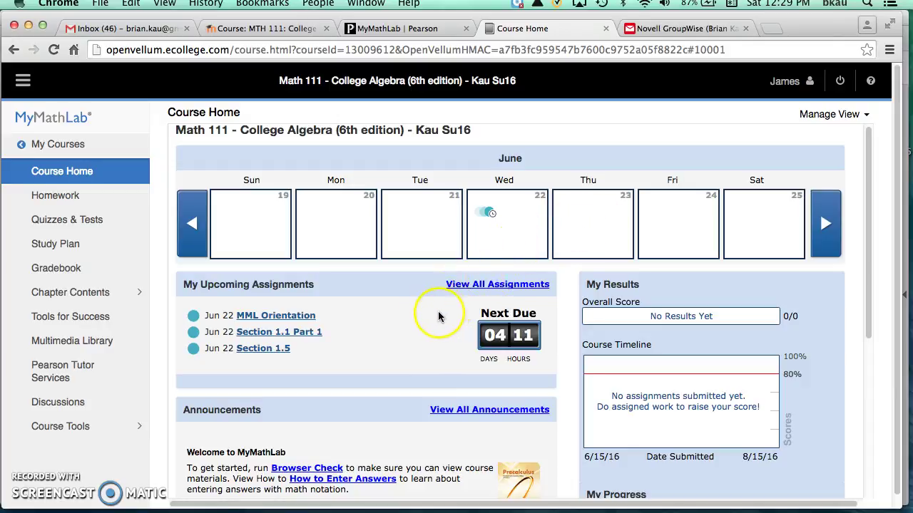
{"action": "left_click", "coordinate": [192, 223]}
{"action": "left_click", "coordinate": [660, 213]}
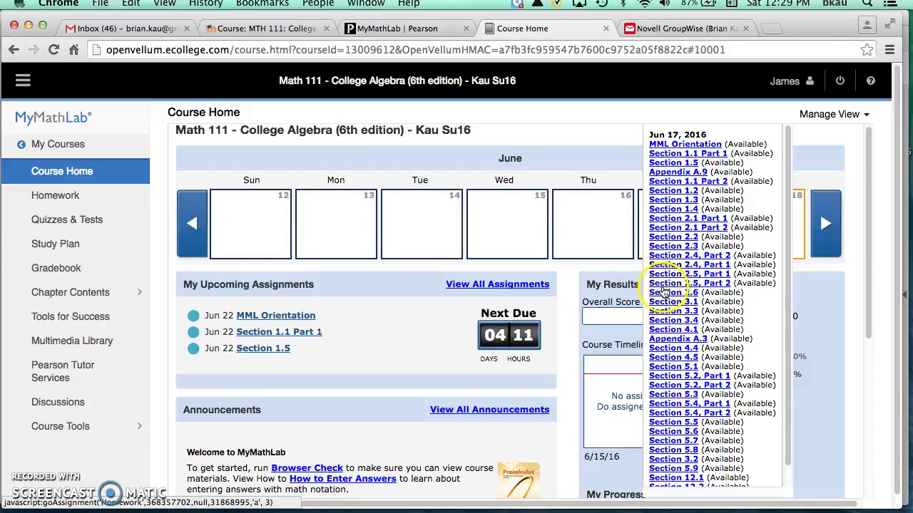
{"action": "left_click", "coordinate": [446, 229]}
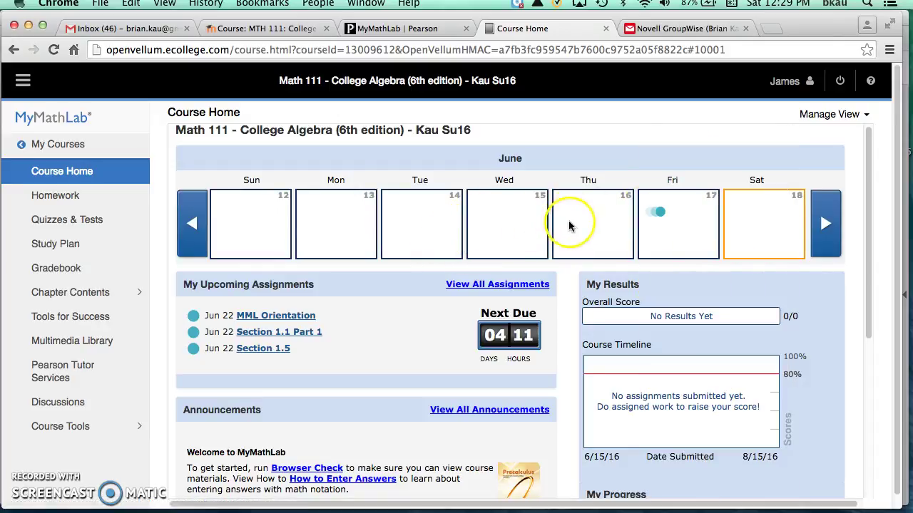
Open the Section 1.4 homework from the June 17 calendar entry and start Question 9
{"action": "left_click_drag", "start_coordinate": [868, 185], "coordinate": [863, 259]}
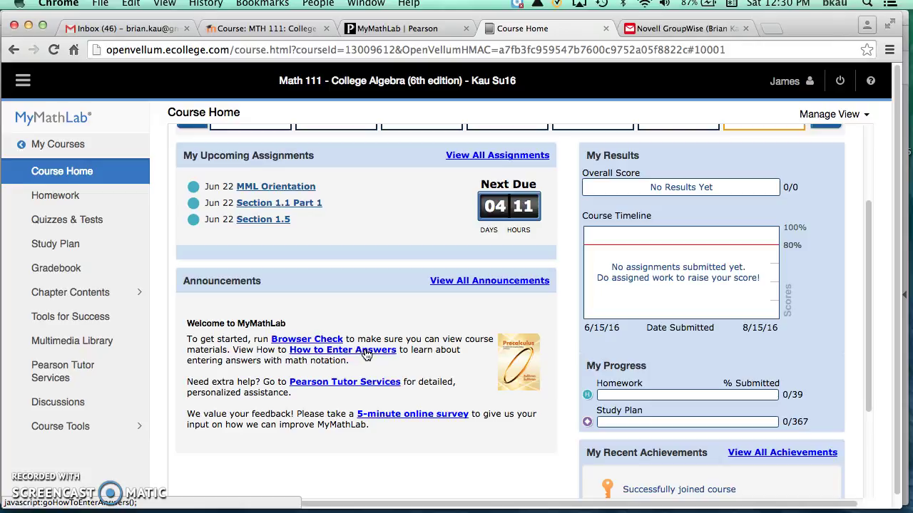
{"action": "left_click", "coordinate": [867, 221]}
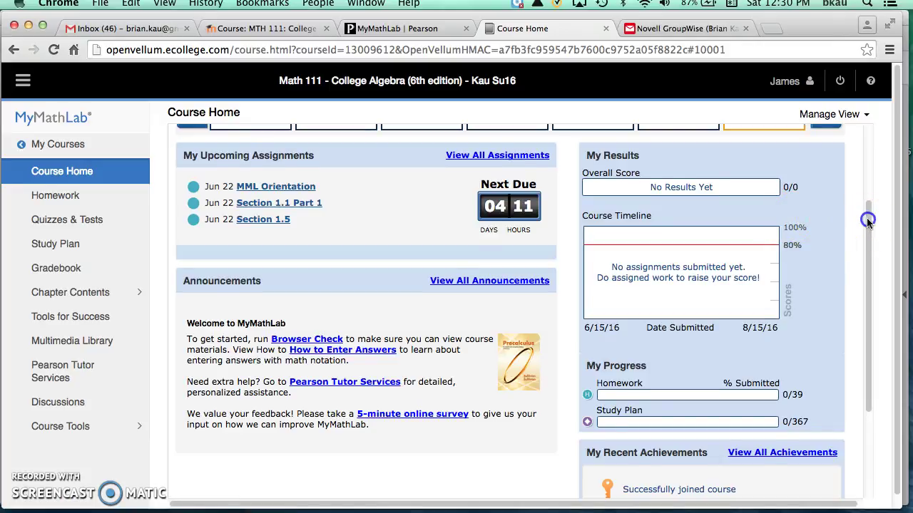
{"action": "left_click_drag", "start_coordinate": [867, 220], "coordinate": [867, 151]}
{"action": "mouse_move", "coordinate": [667, 205]}
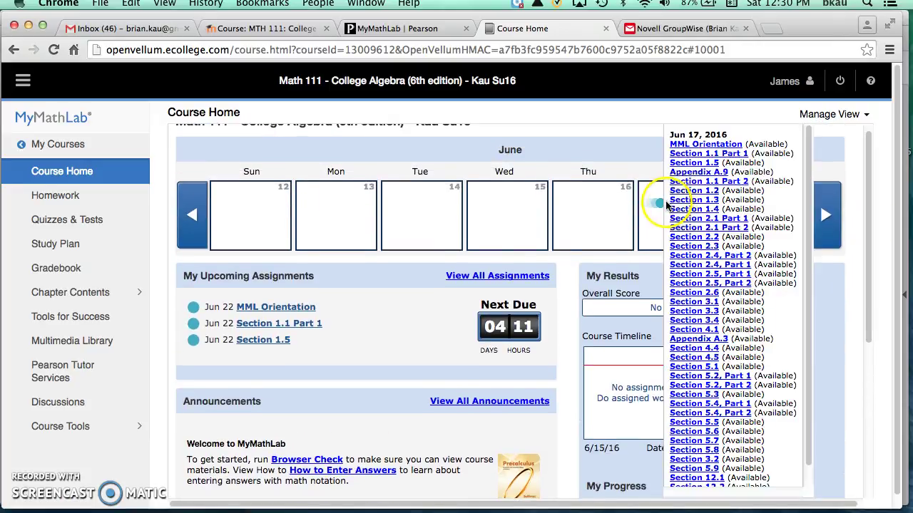
{"action": "left_click", "coordinate": [686, 214]}
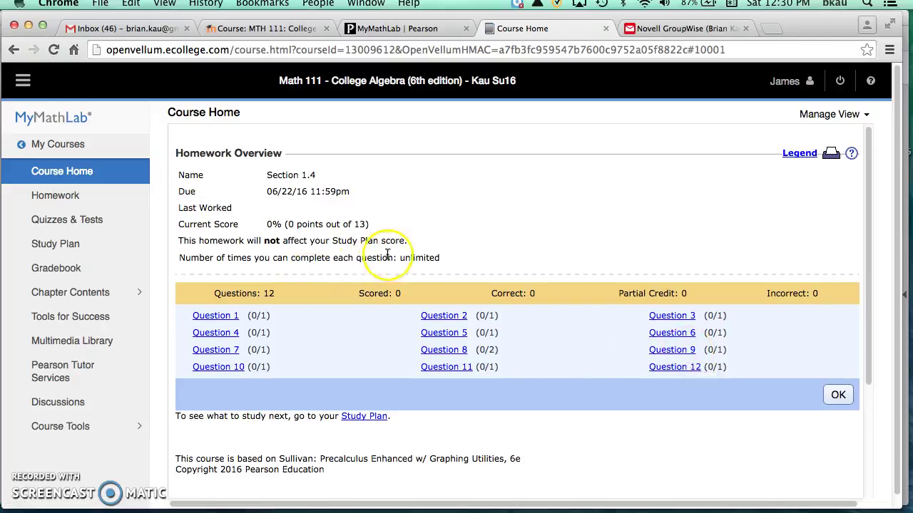
{"action": "left_click", "coordinate": [663, 350]}
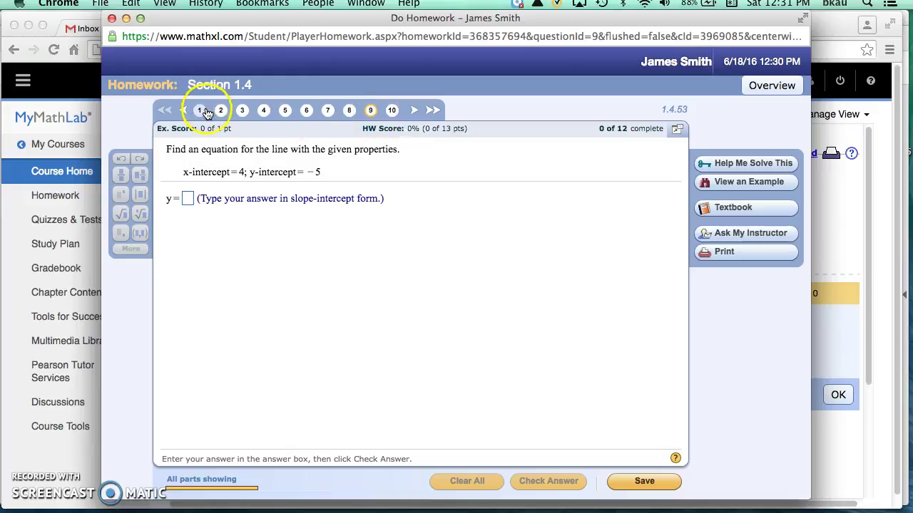
Look through Questions 10 and 11 of the Section 1.4 homework and return to Question 9
{"action": "left_click", "coordinate": [415, 109]}
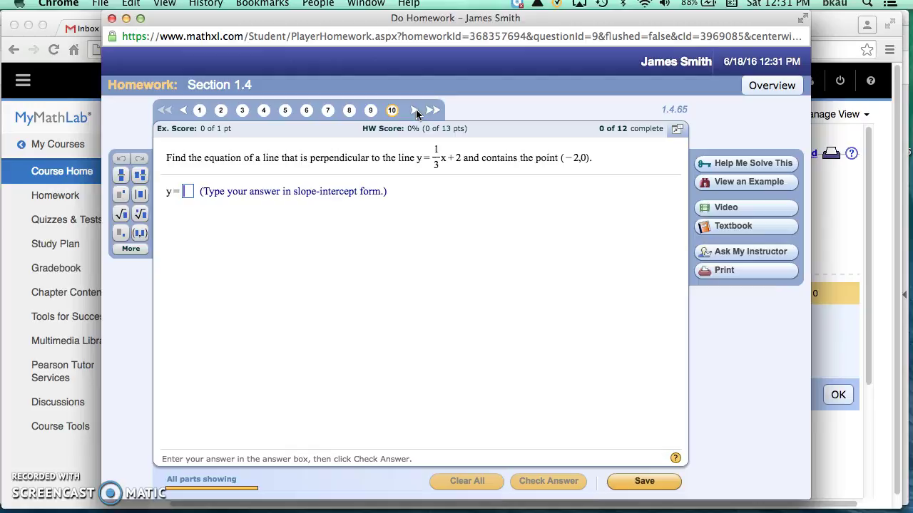
{"action": "left_click", "coordinate": [431, 111]}
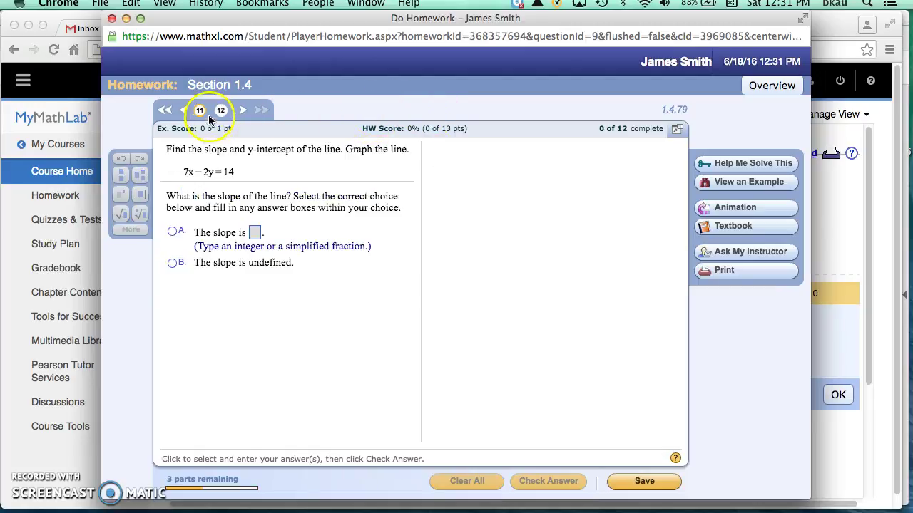
{"action": "left_click", "coordinate": [184, 110]}
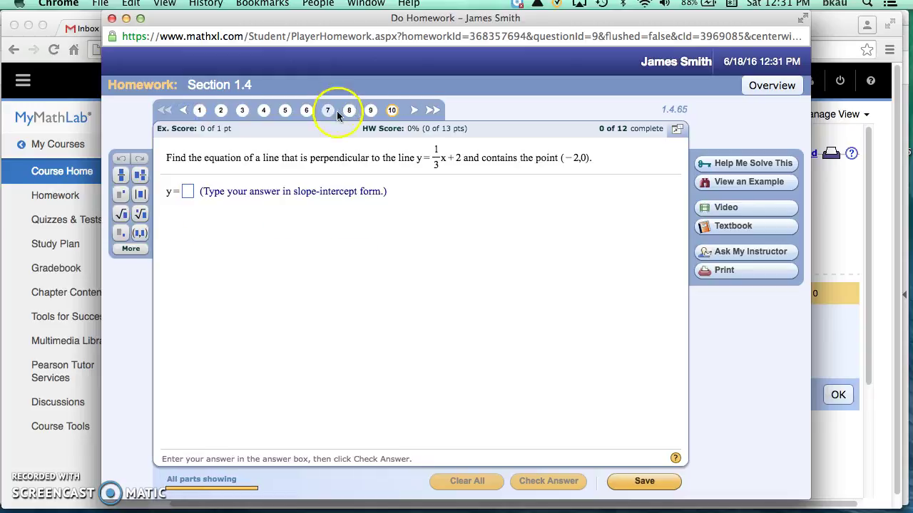
{"action": "left_click", "coordinate": [368, 112]}
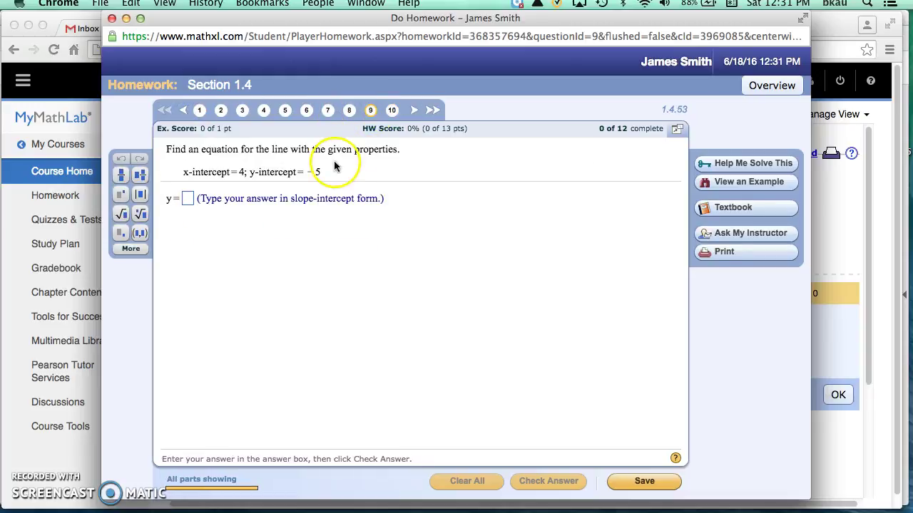
Try the fraction, mixed number, absolute value and ordered pair templates in the answer box, undoing each, and view the full set of math symbols
{"action": "left_click", "coordinate": [119, 176]}
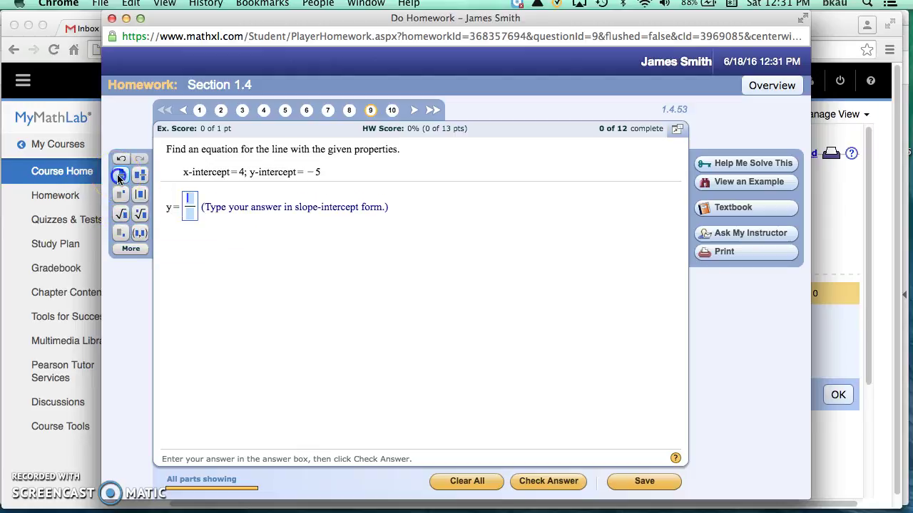
{"action": "left_click", "coordinate": [121, 158]}
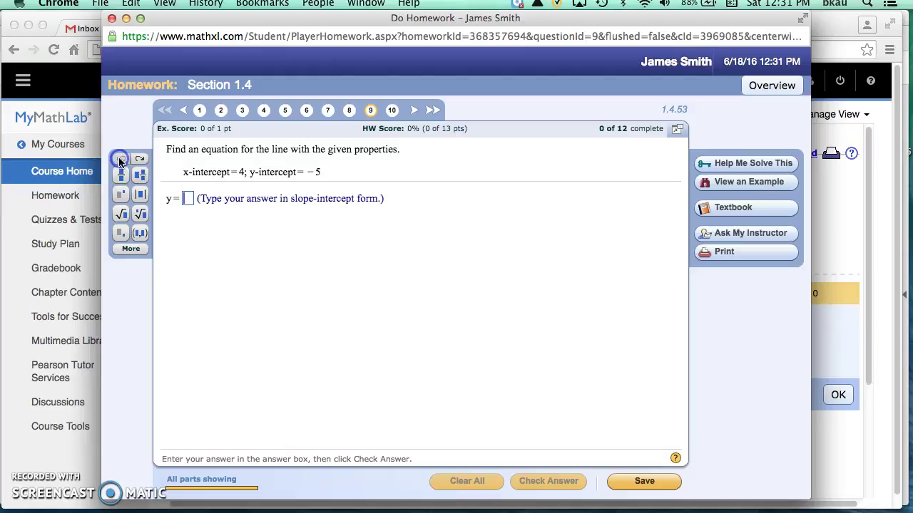
{"action": "left_click", "coordinate": [141, 177]}
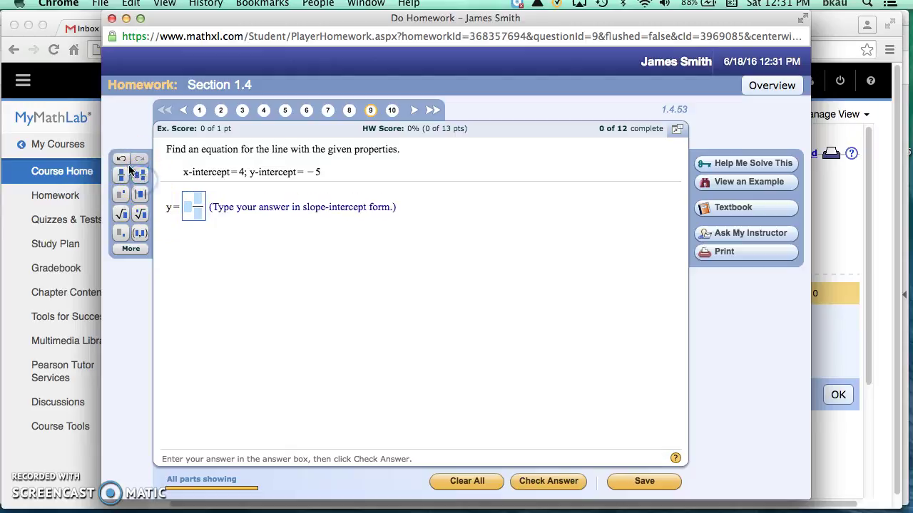
{"action": "left_click", "coordinate": [120, 161]}
{"action": "left_click", "coordinate": [139, 195]}
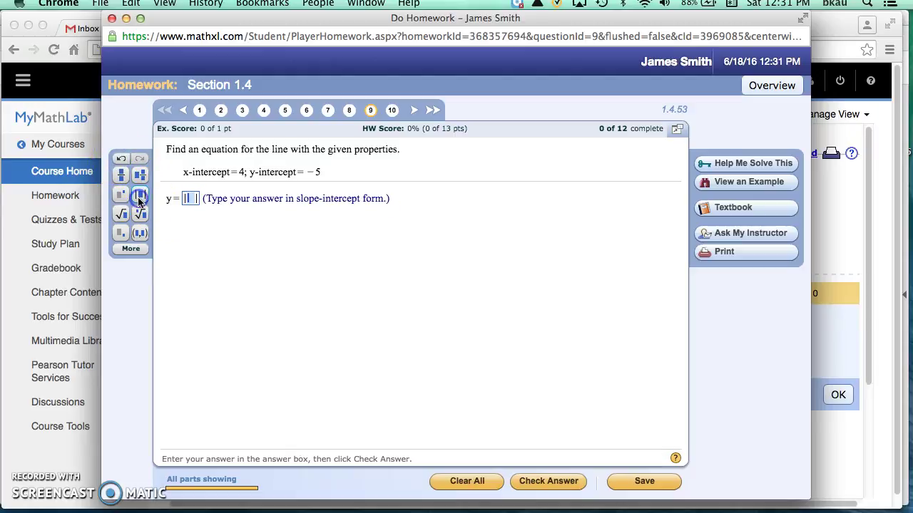
{"action": "left_click", "coordinate": [121, 159]}
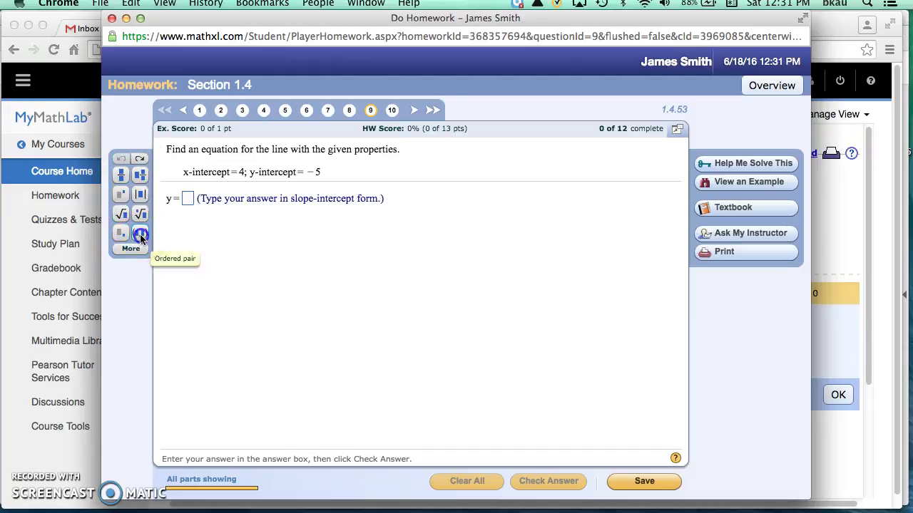
{"action": "left_click", "coordinate": [139, 233]}
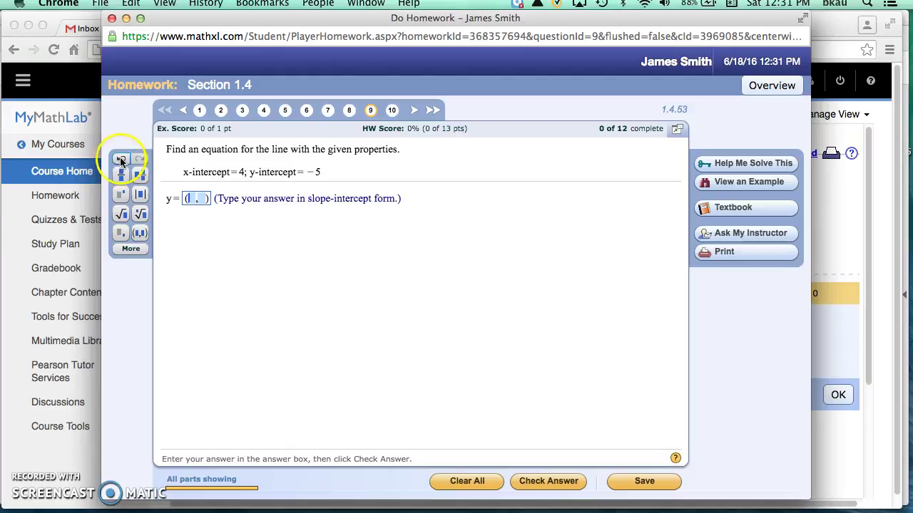
{"action": "left_click", "coordinate": [121, 160]}
{"action": "left_click", "coordinate": [123, 248]}
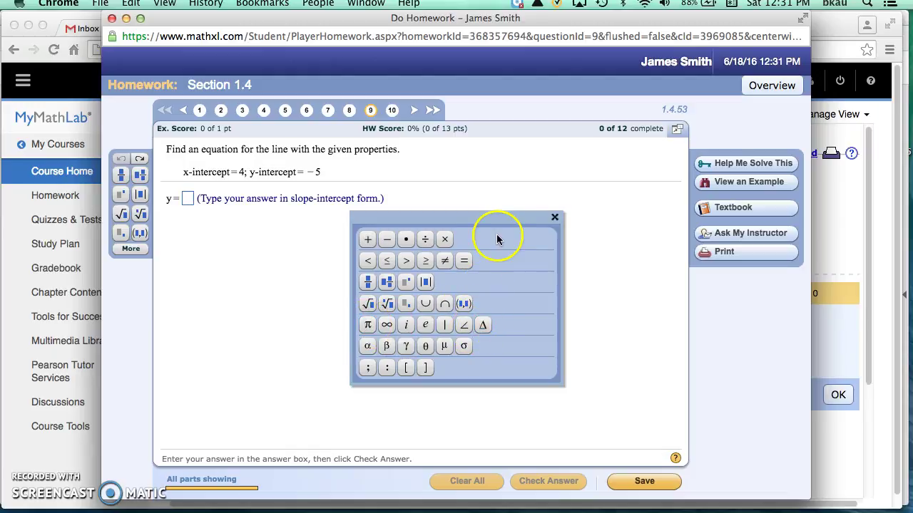
{"action": "left_click", "coordinate": [555, 219]}
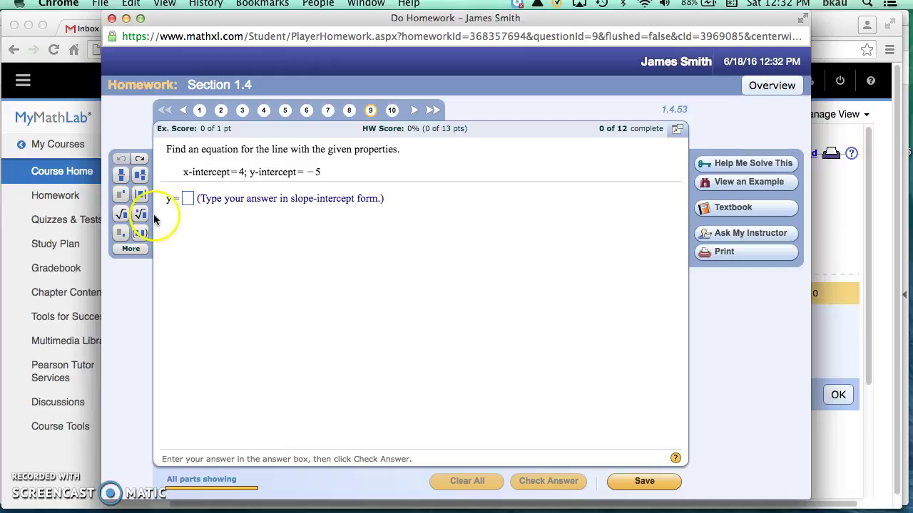
Answer Question 9 with y = 5/4 x − 5, using a fraction template for the slope, and check the answer
{"action": "left_click", "coordinate": [120, 179]}
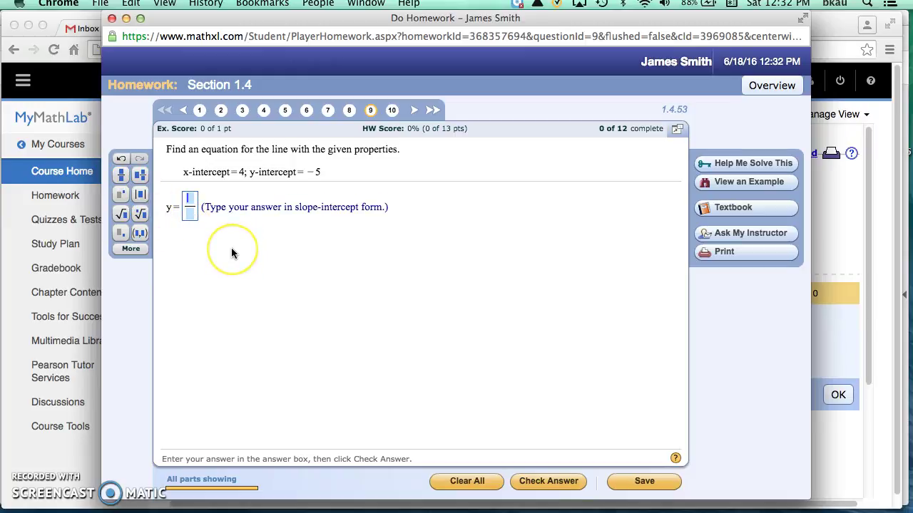
{"action": "type", "text": "5"}
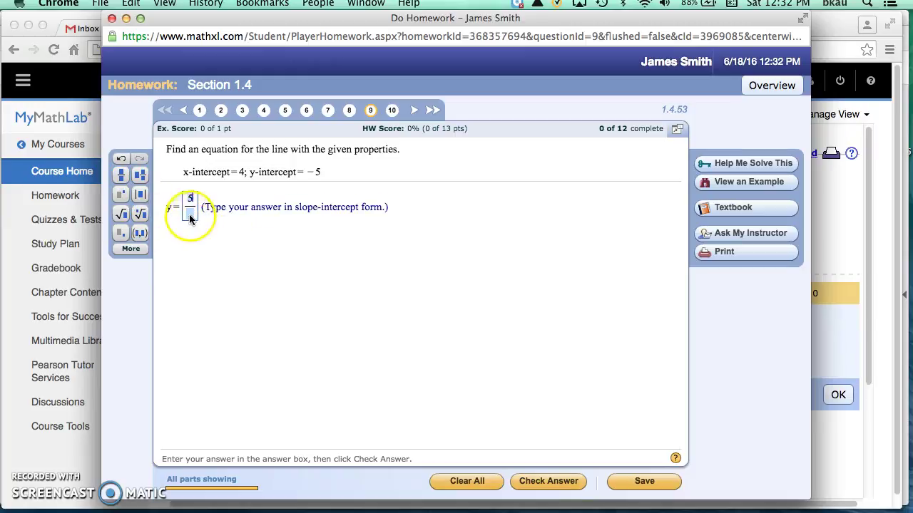
{"action": "type", "text": "5"}
{"action": "type", "text": "4"}
{"action": "left_click", "coordinate": [192, 207]}
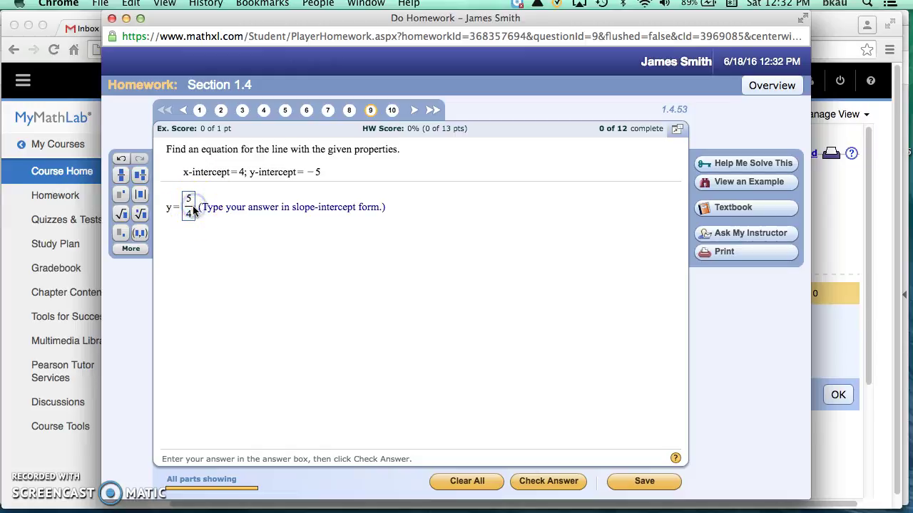
{"action": "key", "text": "Right"}
{"action": "type", "text": "x"}
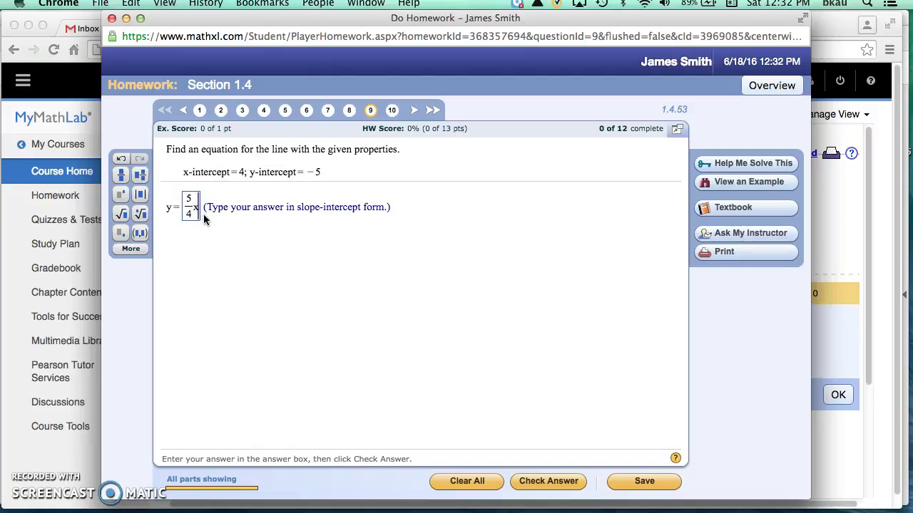
{"action": "type", "text": "-5"}
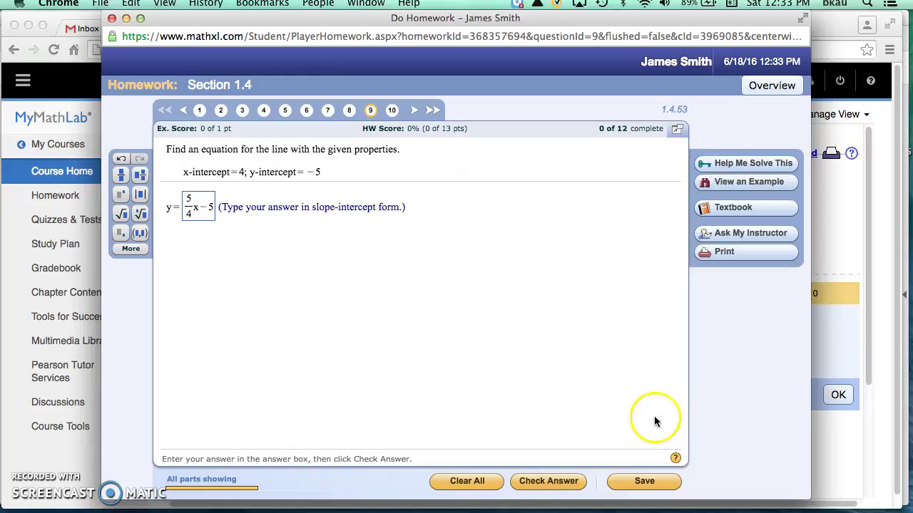
{"action": "left_click", "coordinate": [553, 481]}
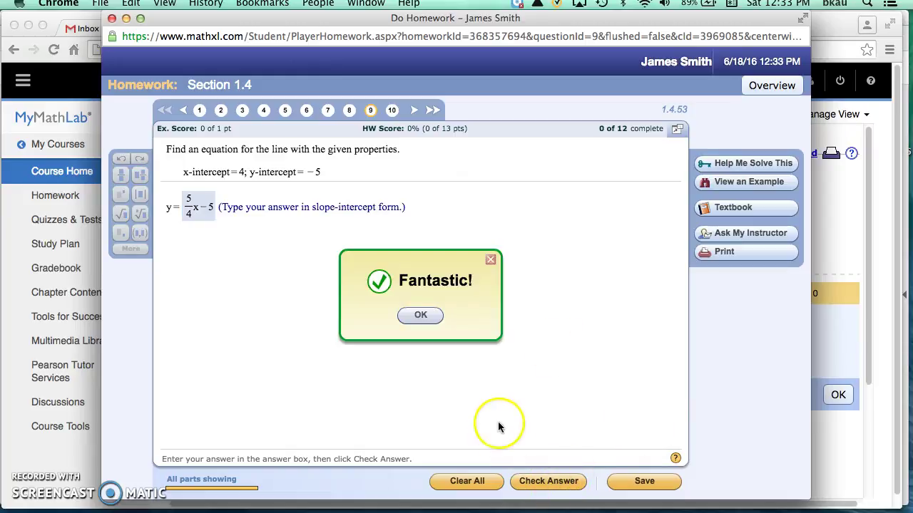
{"action": "left_click", "coordinate": [420, 315]}
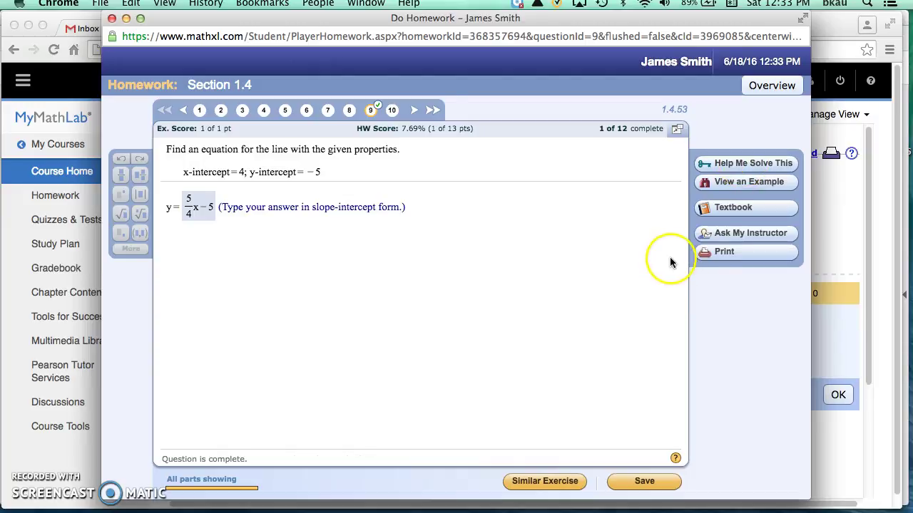
Walk through the first parts of the guided Help Me Solve This solution for Question 9 and close it
{"action": "left_click", "coordinate": [738, 163]}
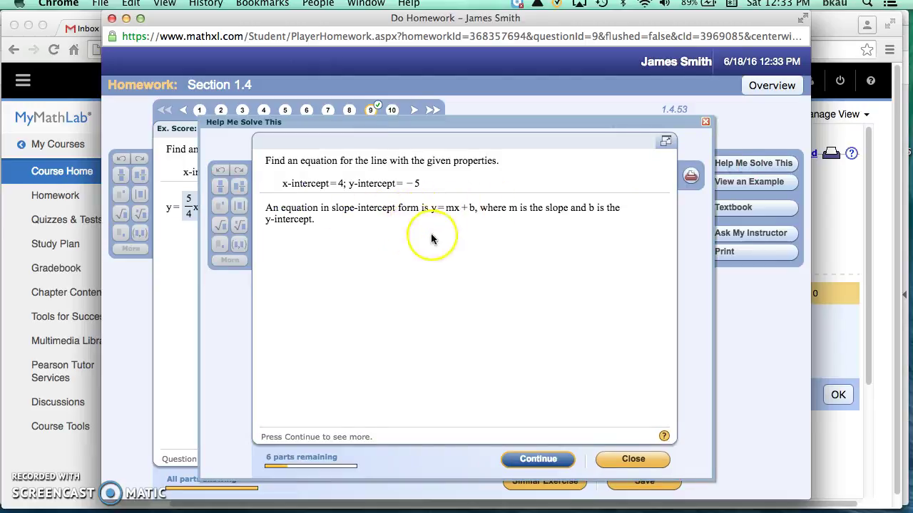
{"action": "left_click", "coordinate": [540, 462]}
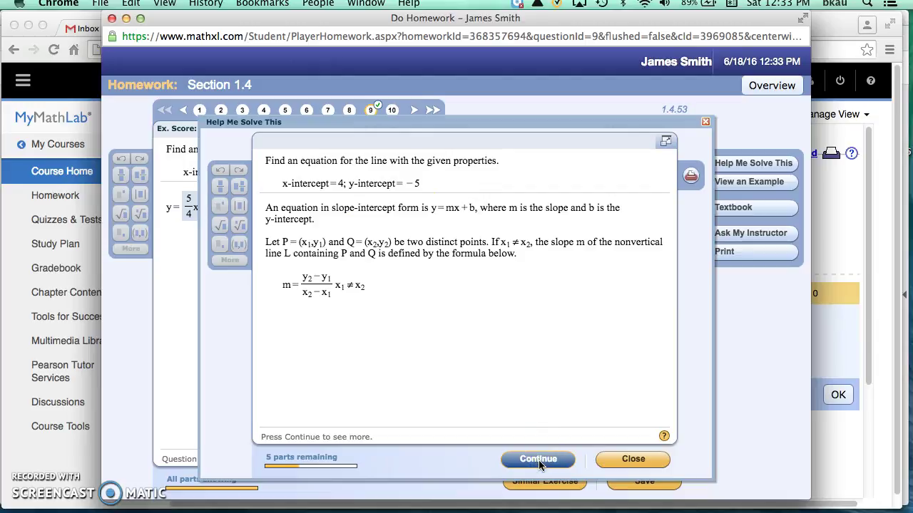
{"action": "left_click", "coordinate": [539, 462]}
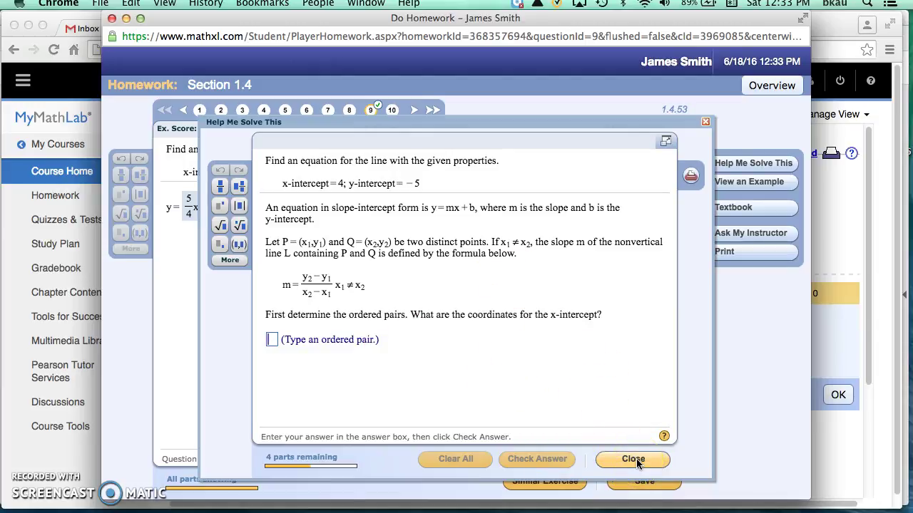
{"action": "left_click", "coordinate": [636, 459]}
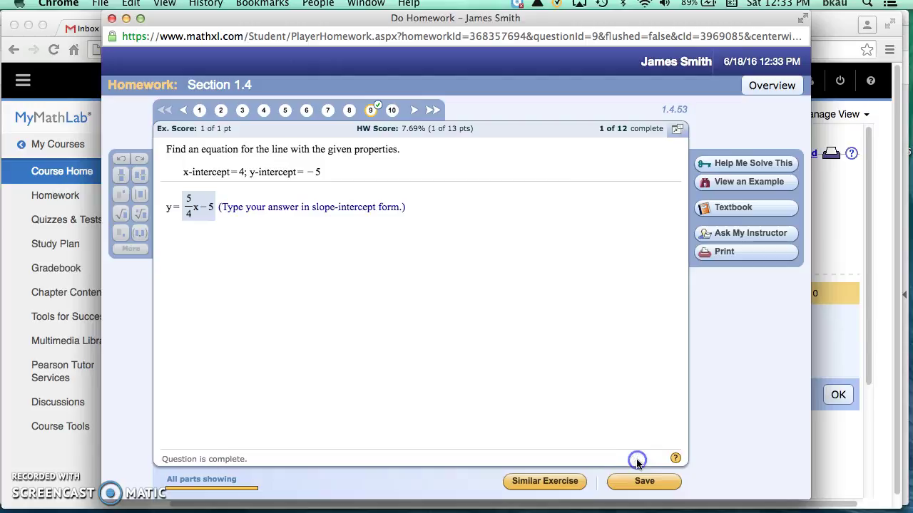
View the worked example for Question 9 through all of its parts and close it
{"action": "left_click", "coordinate": [742, 184]}
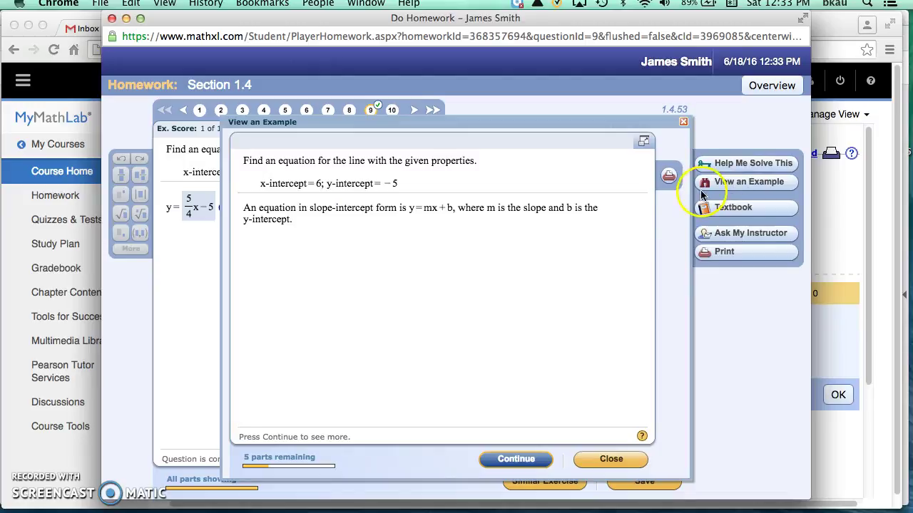
{"action": "left_click", "coordinate": [517, 461]}
{"action": "left_click", "coordinate": [517, 460]}
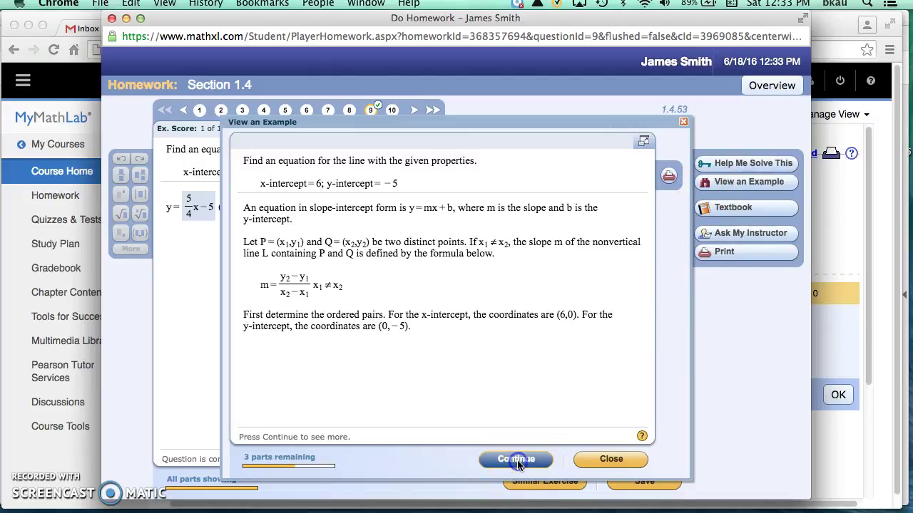
{"action": "left_click", "coordinate": [517, 461]}
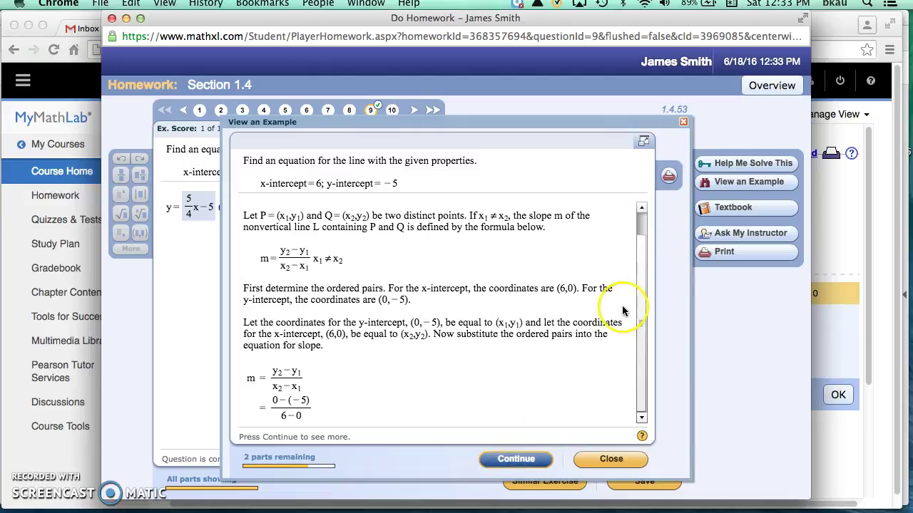
{"action": "left_click", "coordinate": [528, 459]}
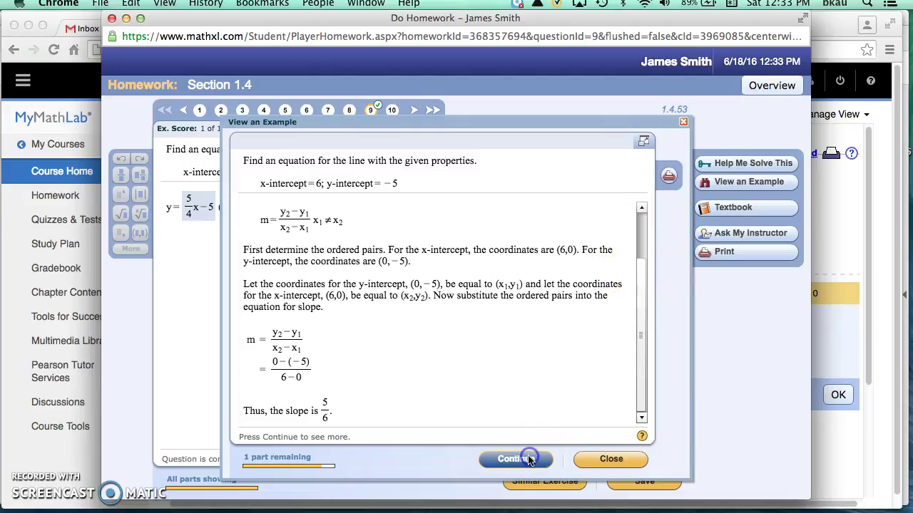
{"action": "left_click", "coordinate": [527, 459]}
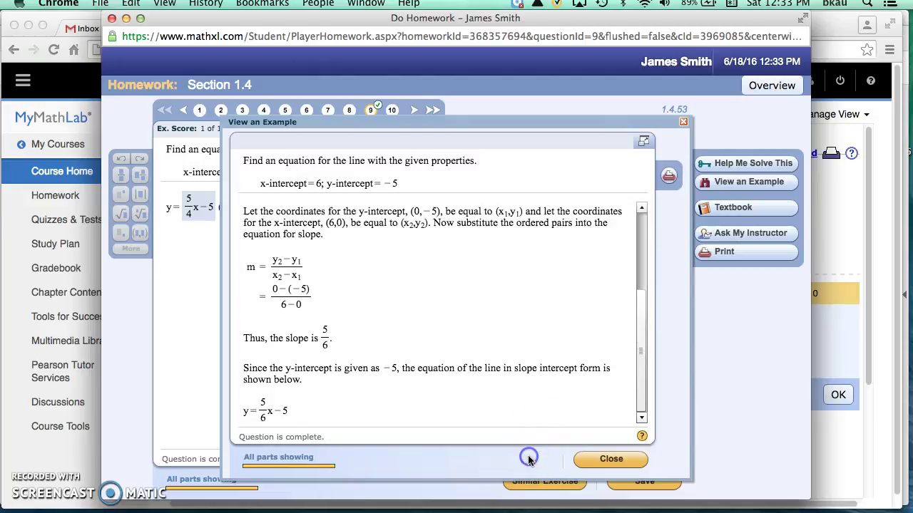
{"action": "left_click", "coordinate": [590, 461]}
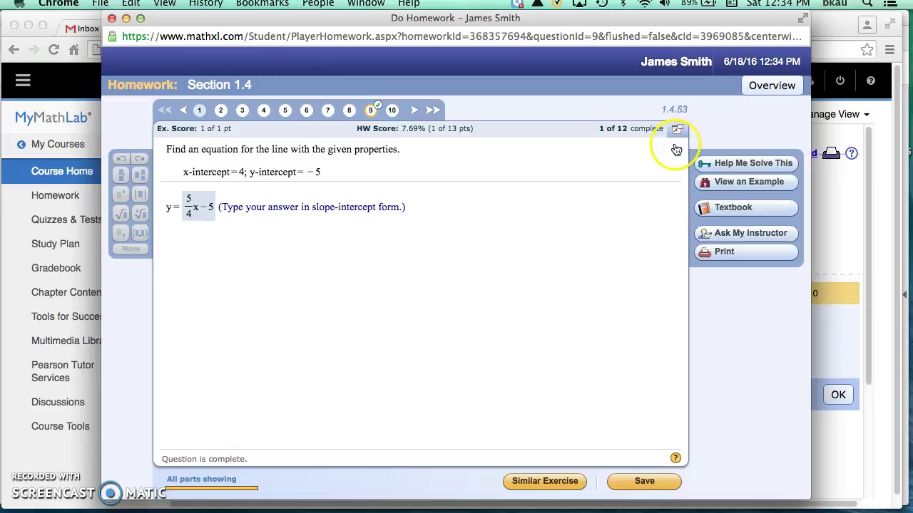
Save the Section 1.4 homework and close its window to return to the Homework Overview
{"action": "left_click", "coordinate": [650, 483]}
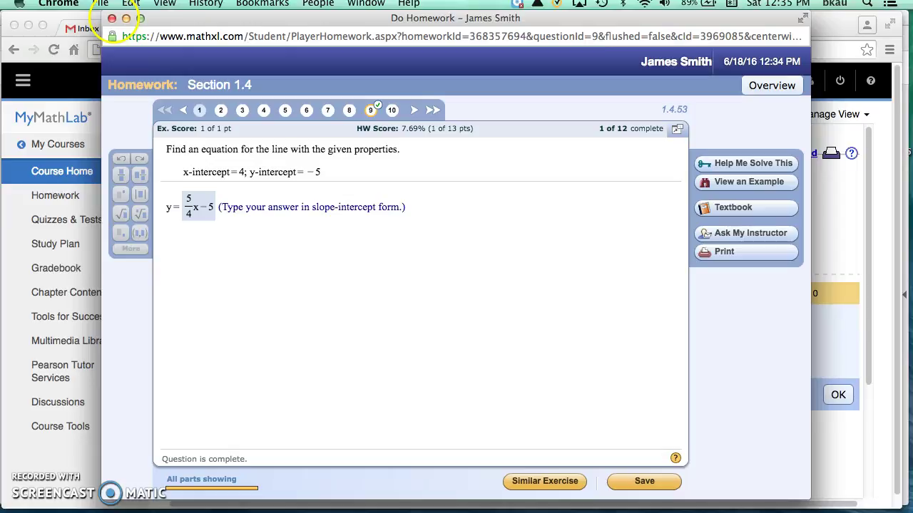
{"action": "left_click", "coordinate": [111, 20]}
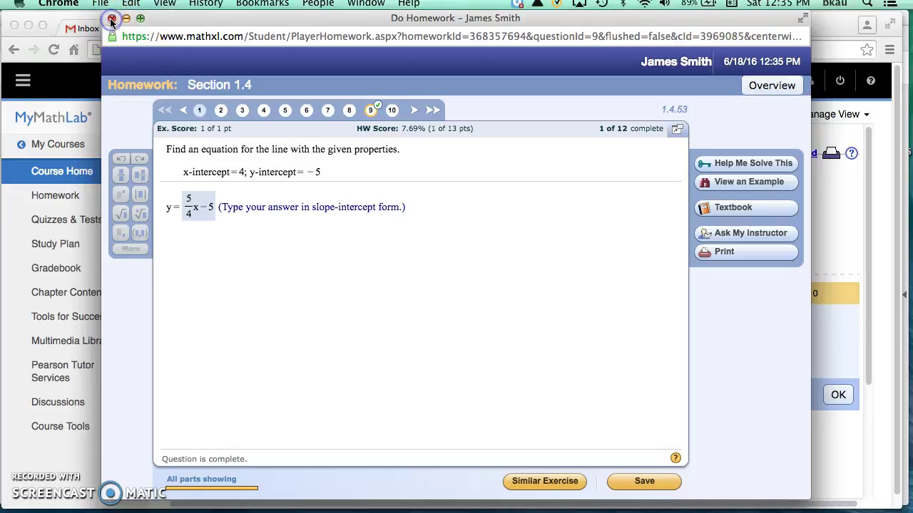
{"action": "left_click", "coordinate": [112, 19]}
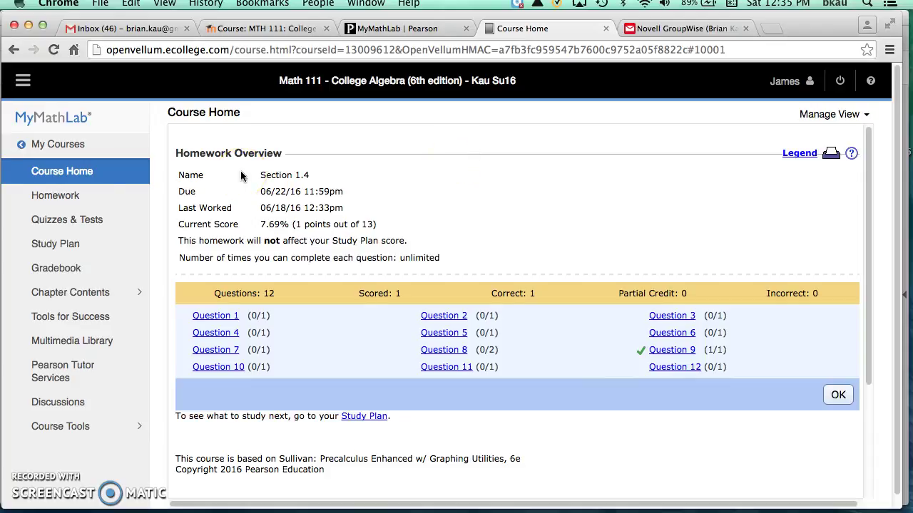
Open the course's homework list and look through the assignments and their due dates
{"action": "left_click", "coordinate": [91, 199]}
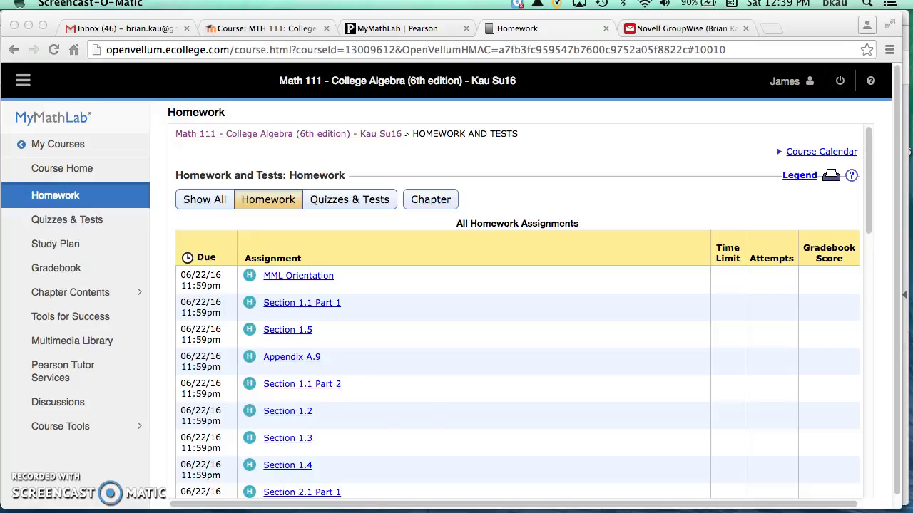
{"action": "left_click", "coordinate": [899, 181]}
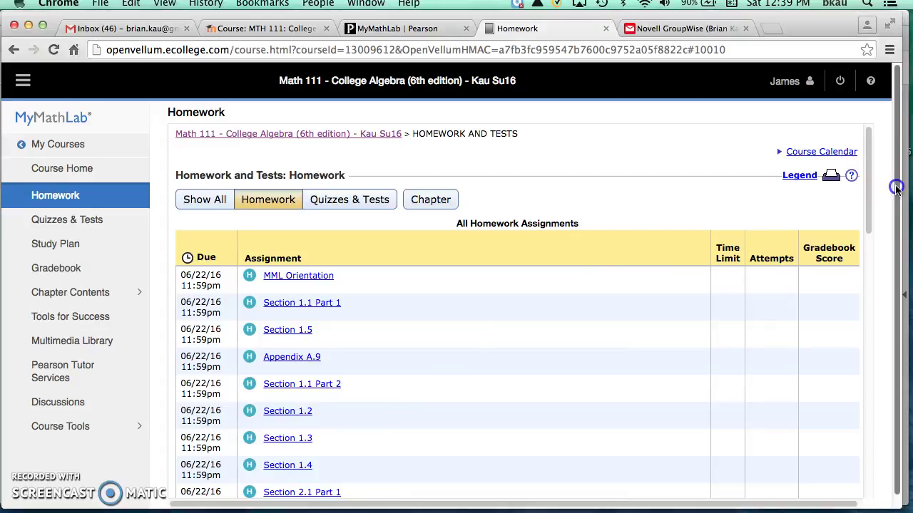
{"action": "scroll", "coordinate": [897, 188], "scroll_direction": "down", "scroll_amount": 1}
{"action": "scroll", "coordinate": [865, 207], "scroll_direction": "down", "scroll_amount": 3}
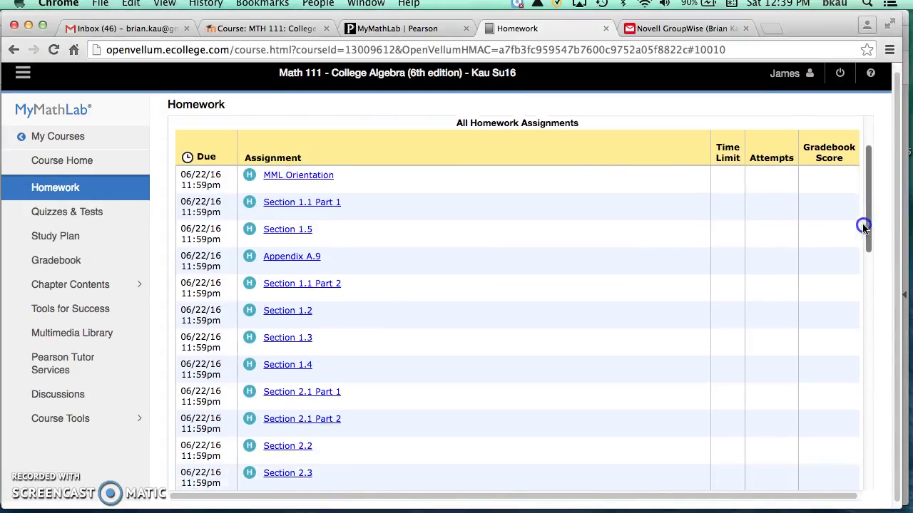
{"action": "mouse_move", "coordinate": [863, 227]}
{"action": "left_mouse_down"}
{"action": "mouse_move", "coordinate": [851, 411]}
{"action": "mouse_move", "coordinate": [863, 211]}
{"action": "left_mouse_up"}
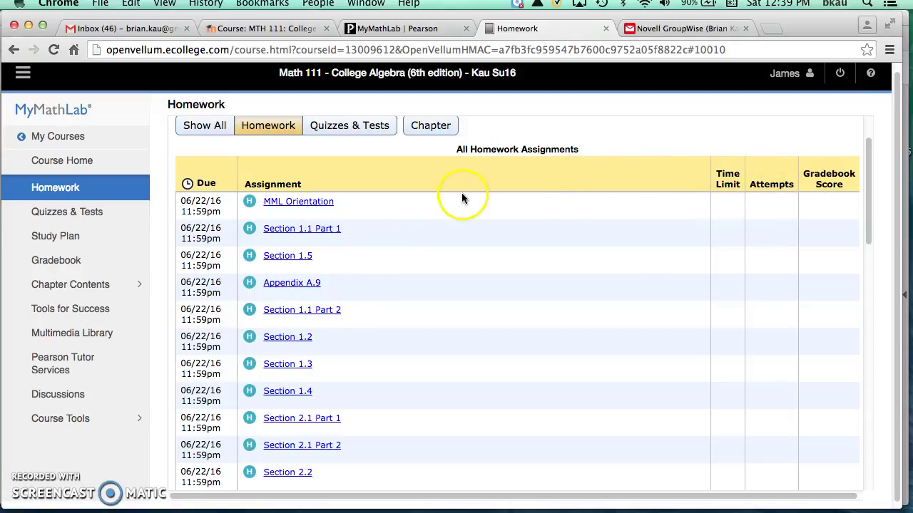
{"action": "scroll", "coordinate": [863, 198], "scroll_direction": "up", "scroll_amount": 3}
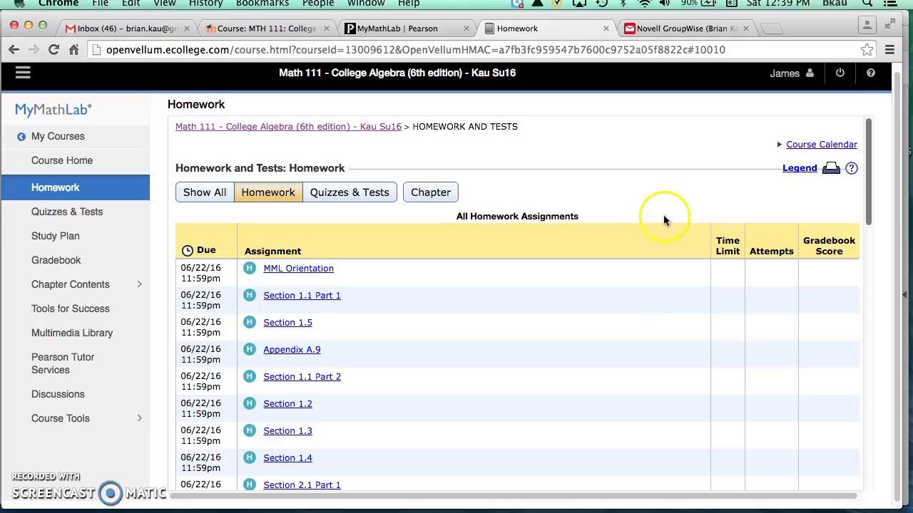
Open the Gradebook to view the results from the past month
{"action": "left_click", "coordinate": [84, 263]}
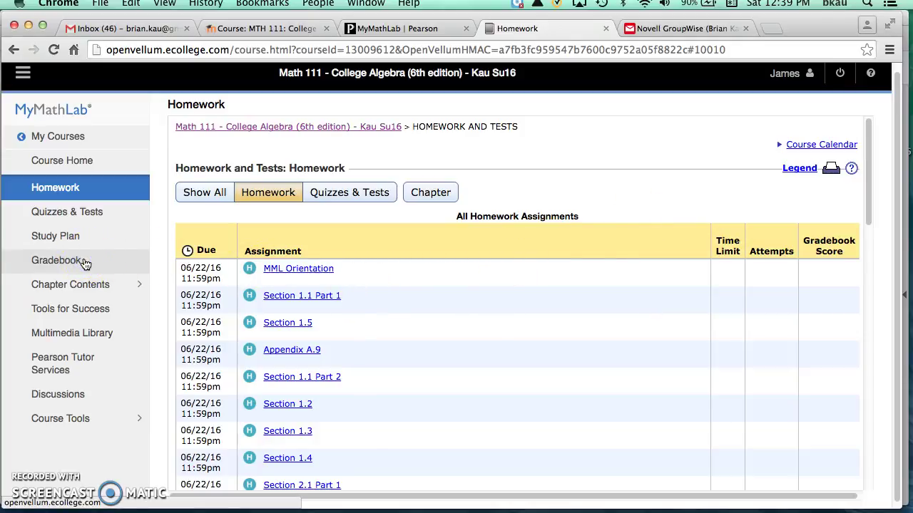
{"action": "left_click", "coordinate": [84, 263]}
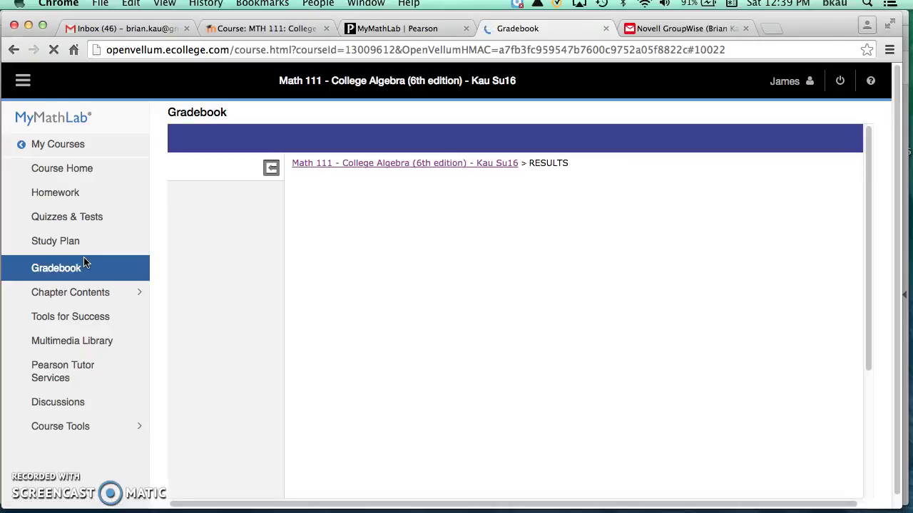
{"action": "left_click", "coordinate": [171, 288]}
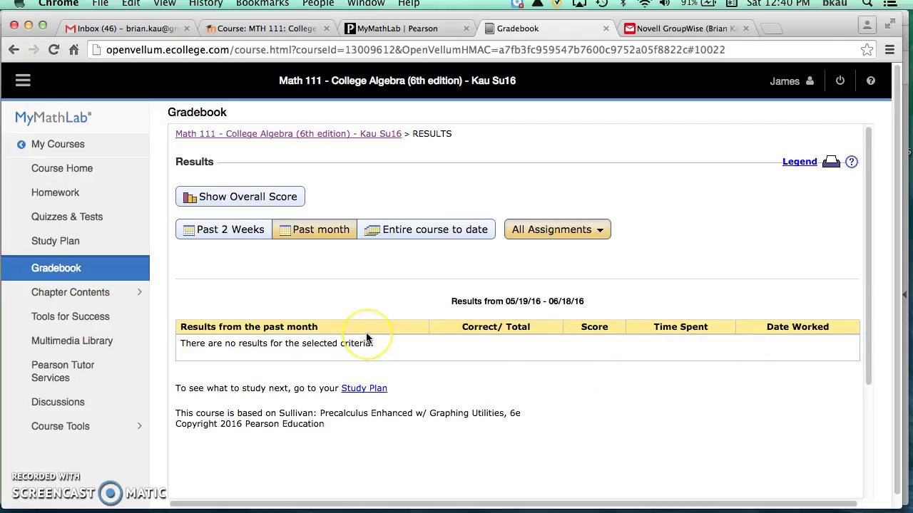
Go to Section 1.4 of Chapter 1 in the Chapter Contents and open its eText pages
{"action": "left_click", "coordinate": [104, 295]}
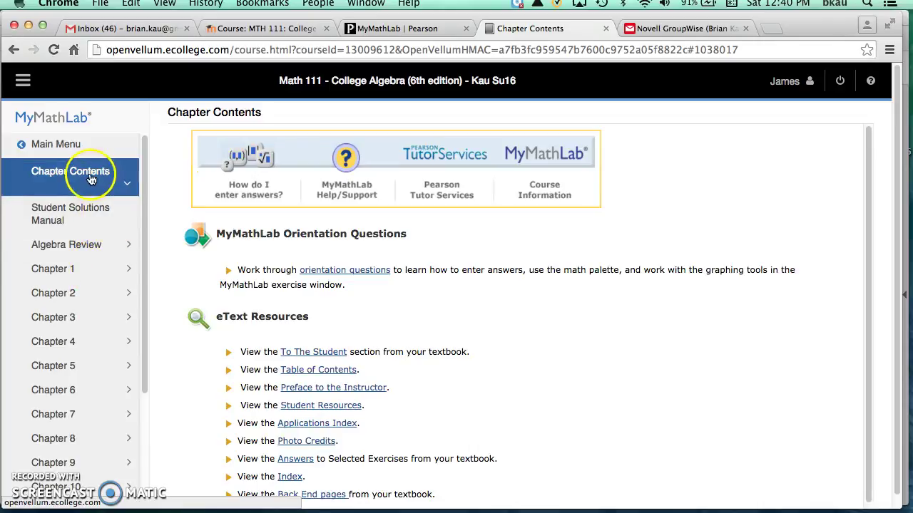
{"action": "left_click", "coordinate": [37, 144]}
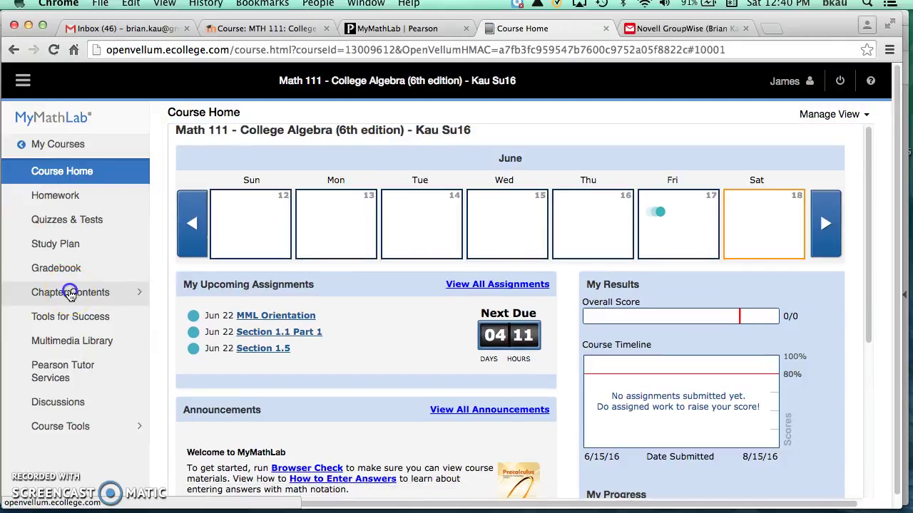
{"action": "left_click", "coordinate": [69, 292]}
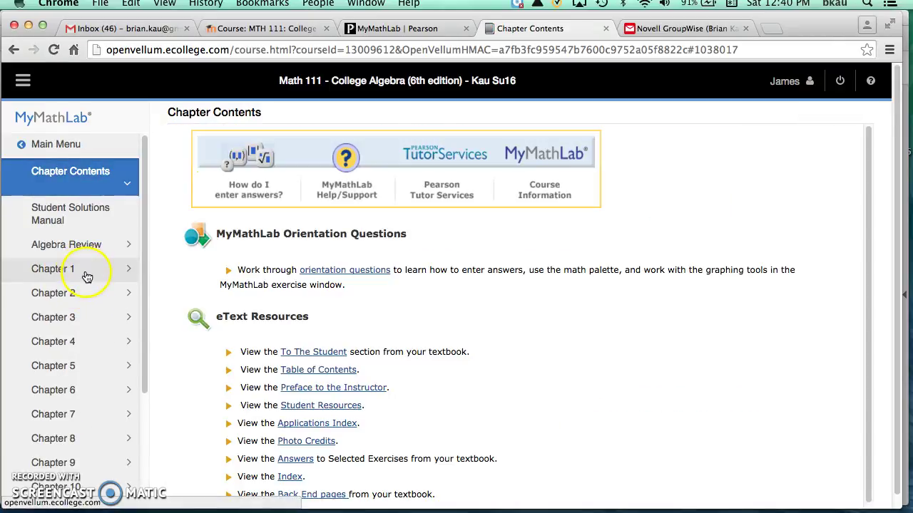
{"action": "left_click", "coordinate": [84, 275]}
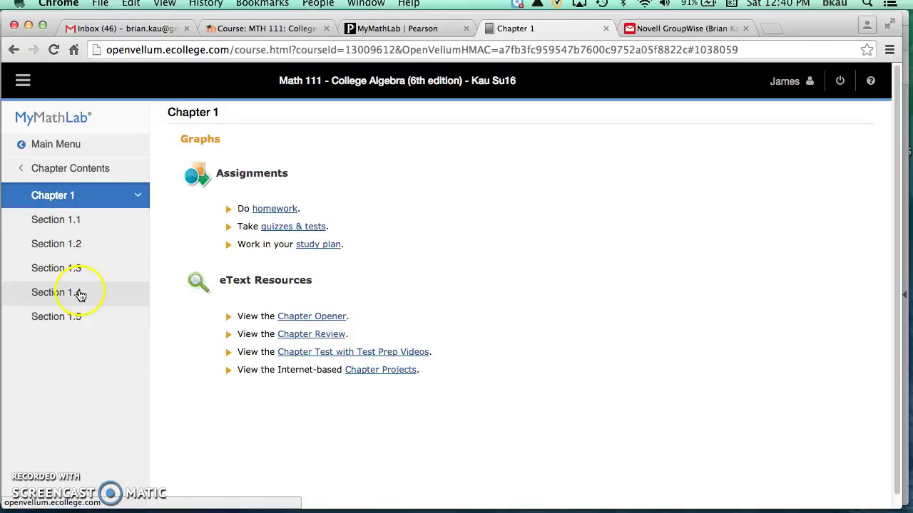
{"action": "left_click", "coordinate": [80, 295]}
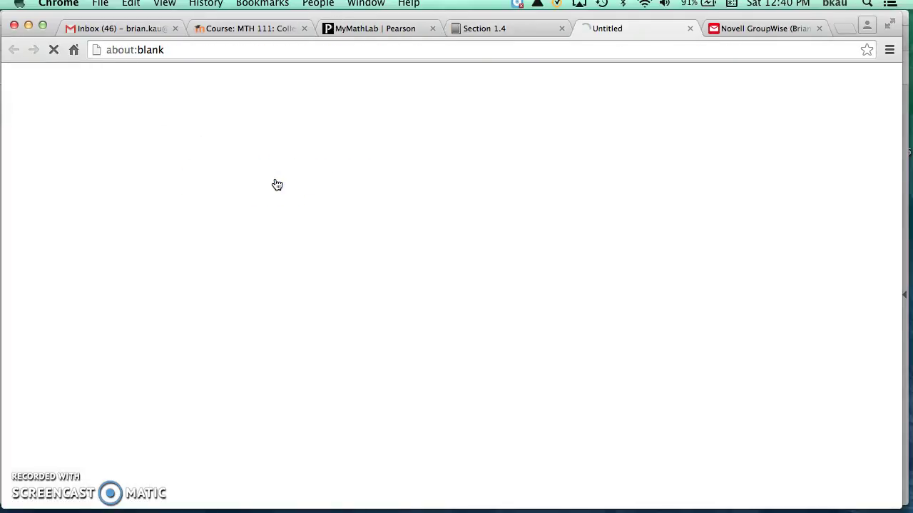
{"action": "mouse_move", "coordinate": [342, 135]}
{"action": "left_mouse_down"}
{"action": "mouse_move", "coordinate": [429, 104]}
{"action": "mouse_move", "coordinate": [442, 108]}
{"action": "left_mouse_up"}
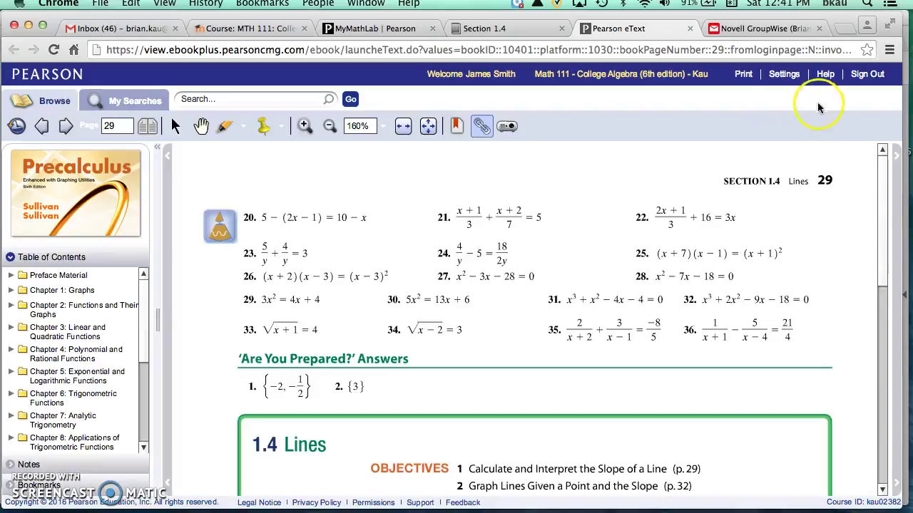
Read through pages 29 to 31 of the eText, examining the Section 1.4 material on the slope of a line and square screens
{"action": "left_click_drag", "start_coordinate": [882, 240], "coordinate": [817, 416]}
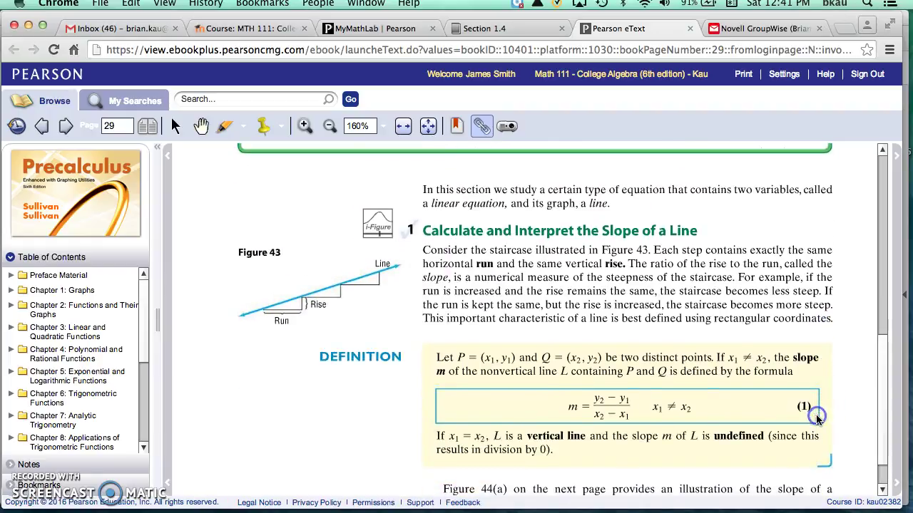
{"action": "left_click", "coordinate": [66, 126]}
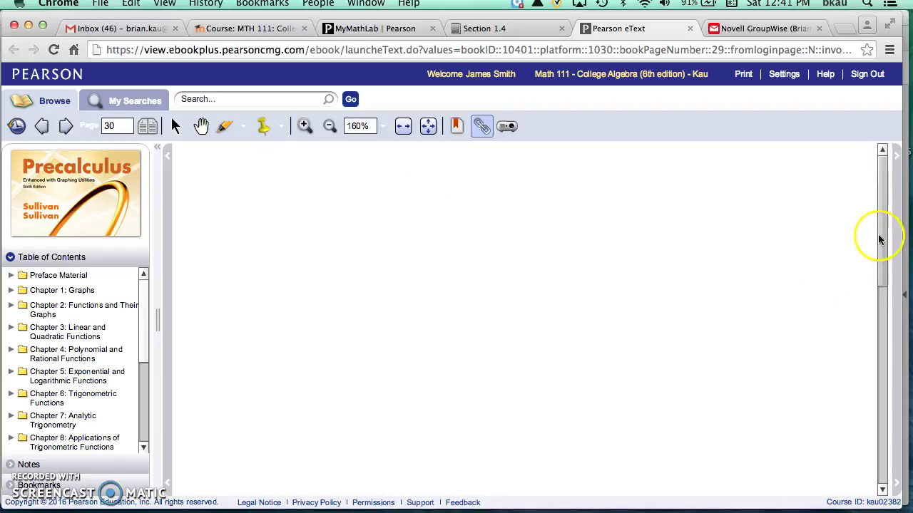
{"action": "scroll", "coordinate": [875, 243], "scroll_direction": "up", "scroll_amount": 1}
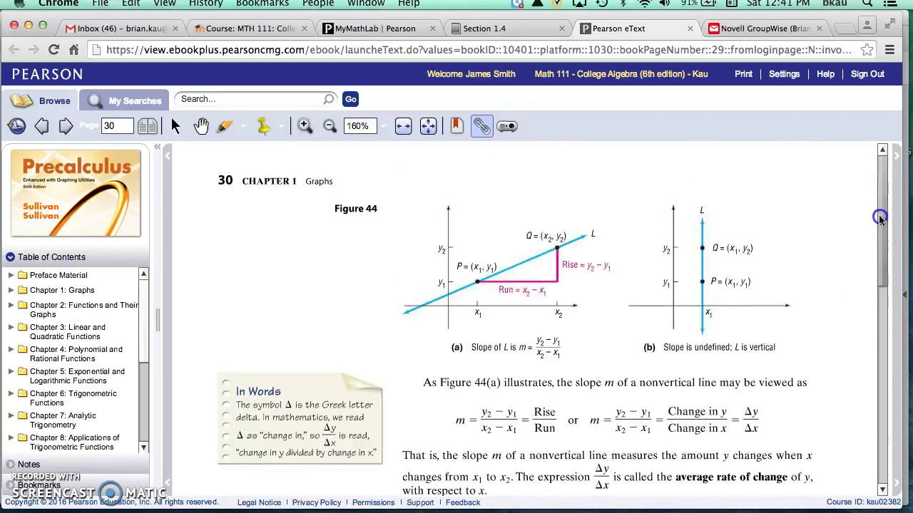
{"action": "scroll", "coordinate": [842, 285], "scroll_direction": "down", "scroll_amount": 5}
{"action": "scroll", "coordinate": [850, 354], "scroll_direction": "down", "scroll_amount": 3}
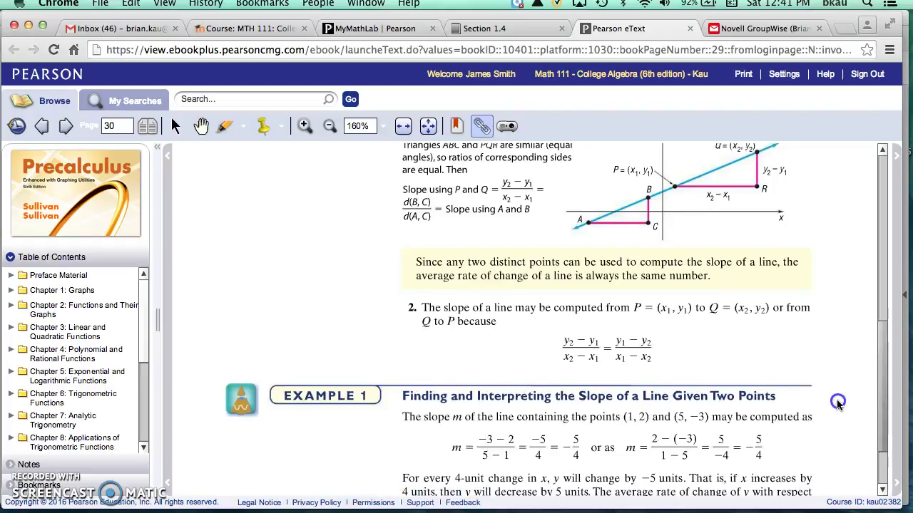
{"action": "scroll", "coordinate": [827, 426], "scroll_direction": "up", "scroll_amount": 3}
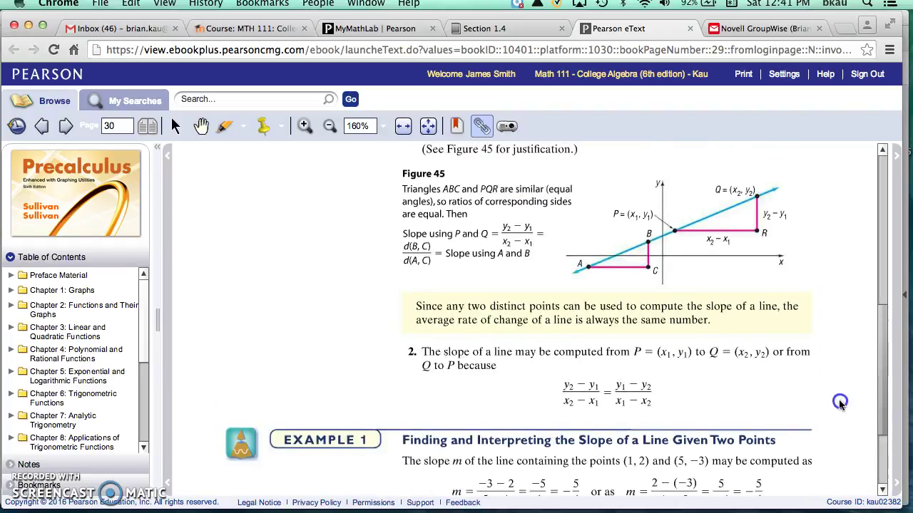
{"action": "scroll", "coordinate": [827, 425], "scroll_direction": "down", "scroll_amount": 3}
{"action": "scroll", "coordinate": [827, 399], "scroll_direction": "up", "scroll_amount": 5}
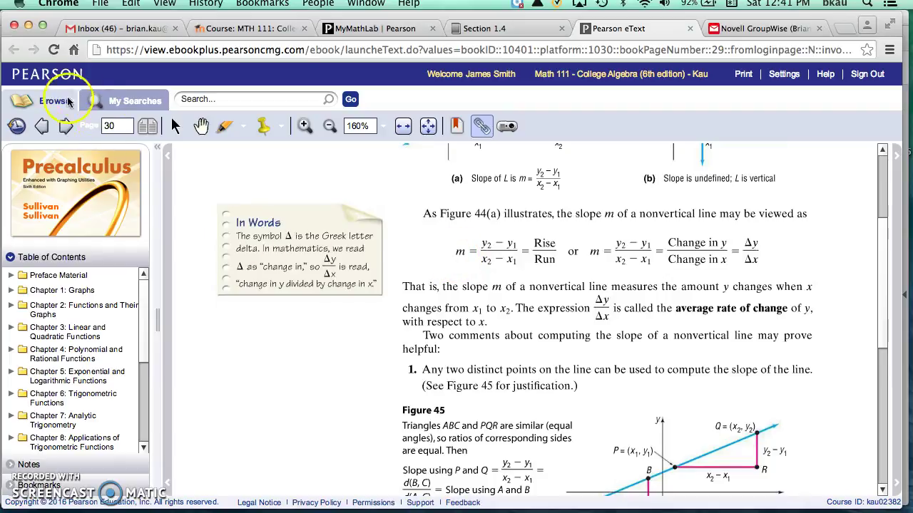
{"action": "left_click", "coordinate": [65, 125]}
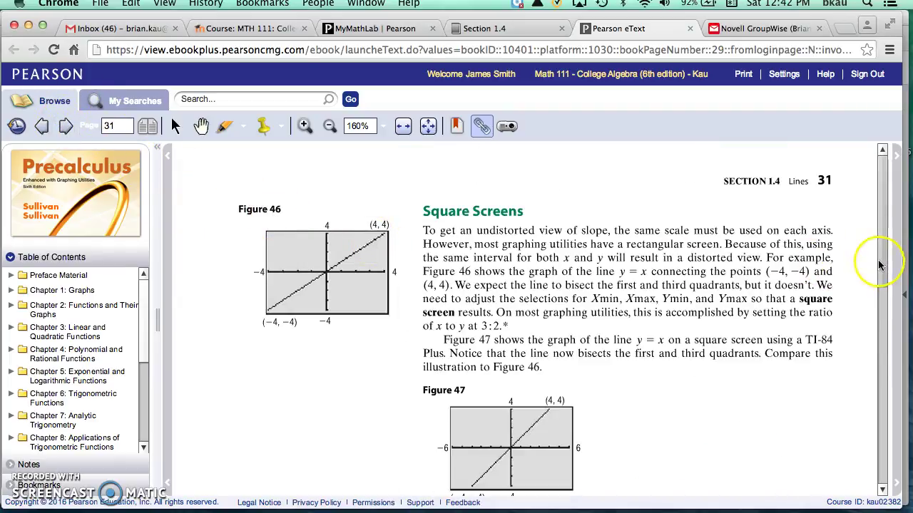
{"action": "mouse_move", "coordinate": [880, 259]}
{"action": "left_mouse_down"}
{"action": "mouse_move", "coordinate": [864, 449]}
{"action": "mouse_move", "coordinate": [863, 257]}
{"action": "left_mouse_up"}
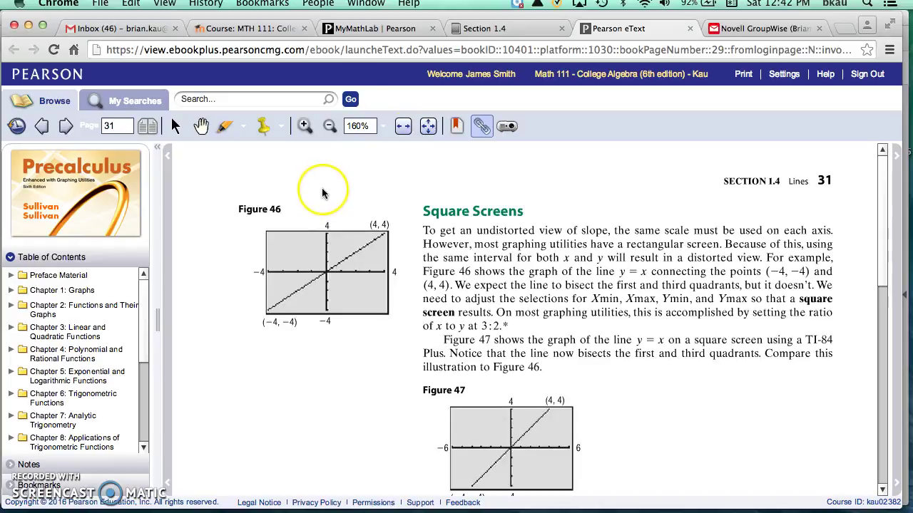
Leave the eText and return to the main Course Home page of the Math 111 course
{"action": "left_click", "coordinate": [467, 28]}
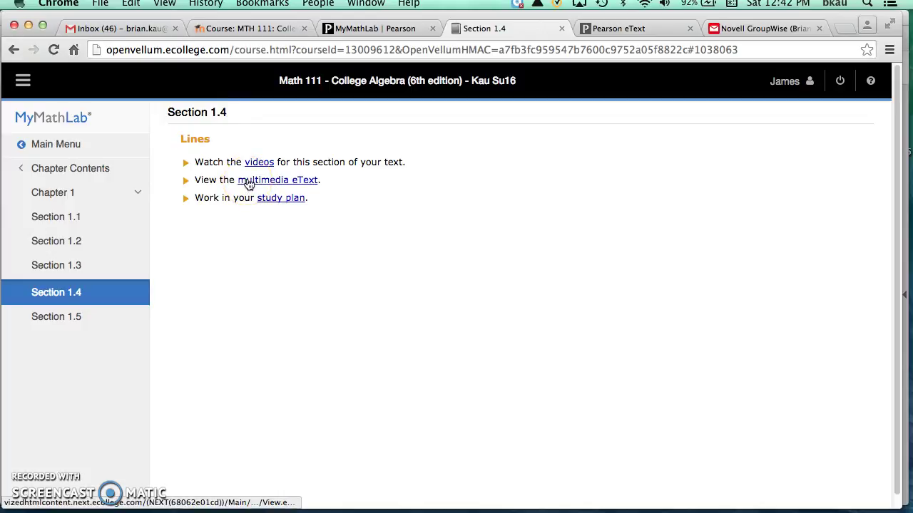
{"action": "left_click", "coordinate": [376, 28]}
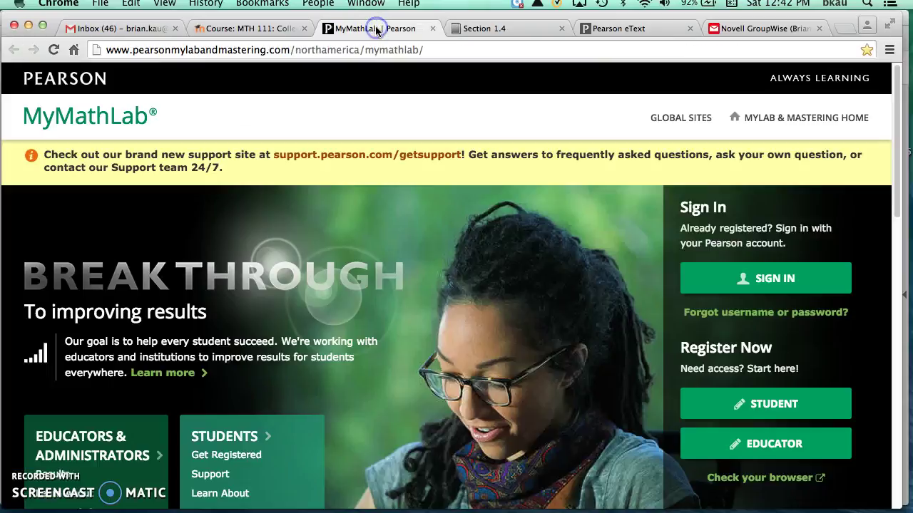
{"action": "left_click", "coordinate": [465, 29]}
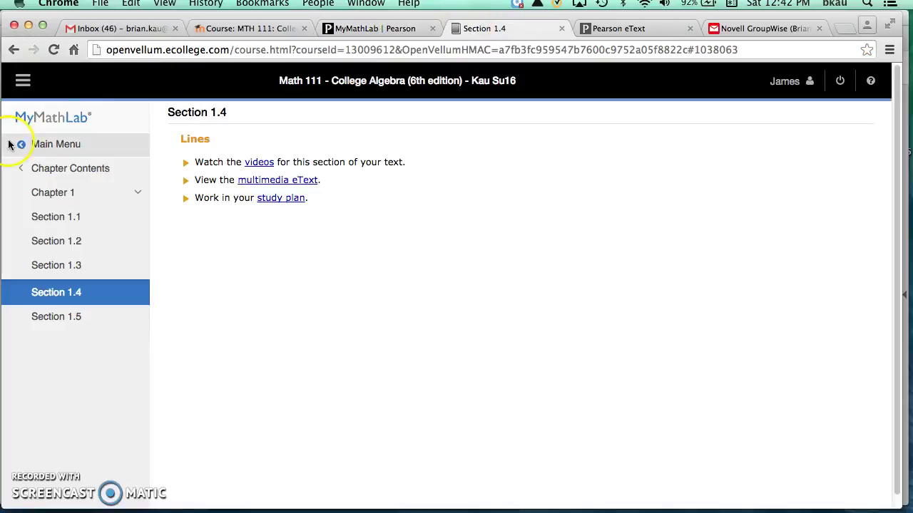
{"action": "left_click", "coordinate": [36, 144]}
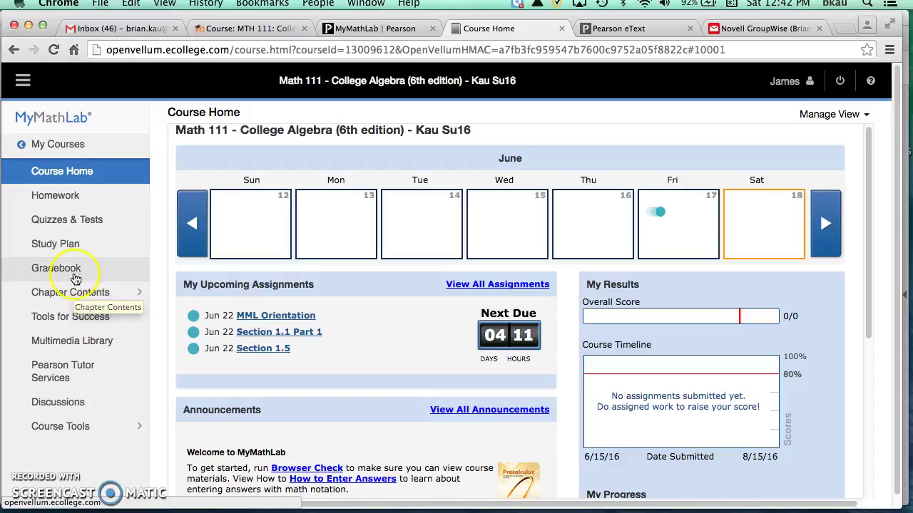
{"action": "left_click", "coordinate": [77, 276]}
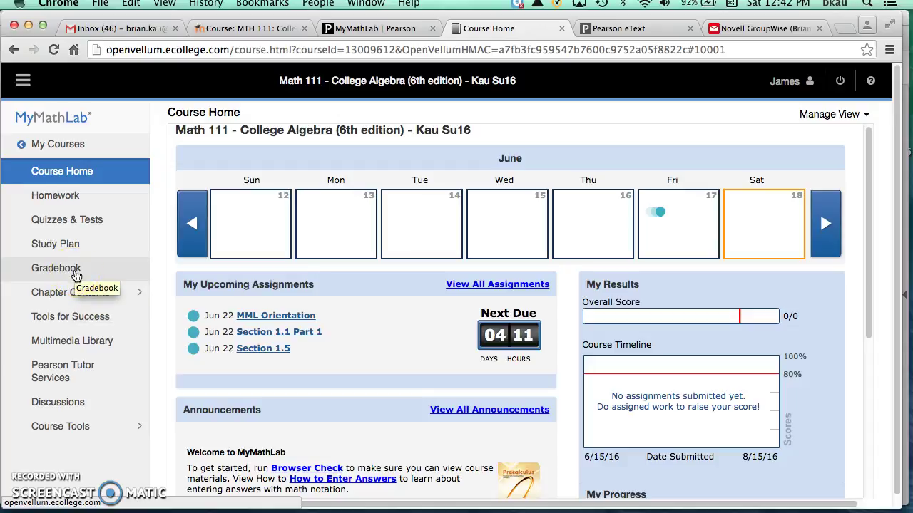
{"action": "left_click", "coordinate": [97, 425]}
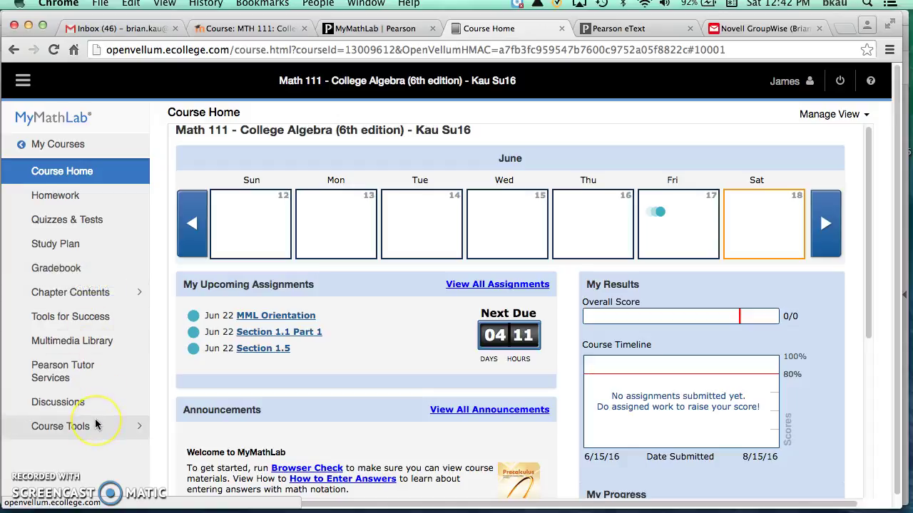